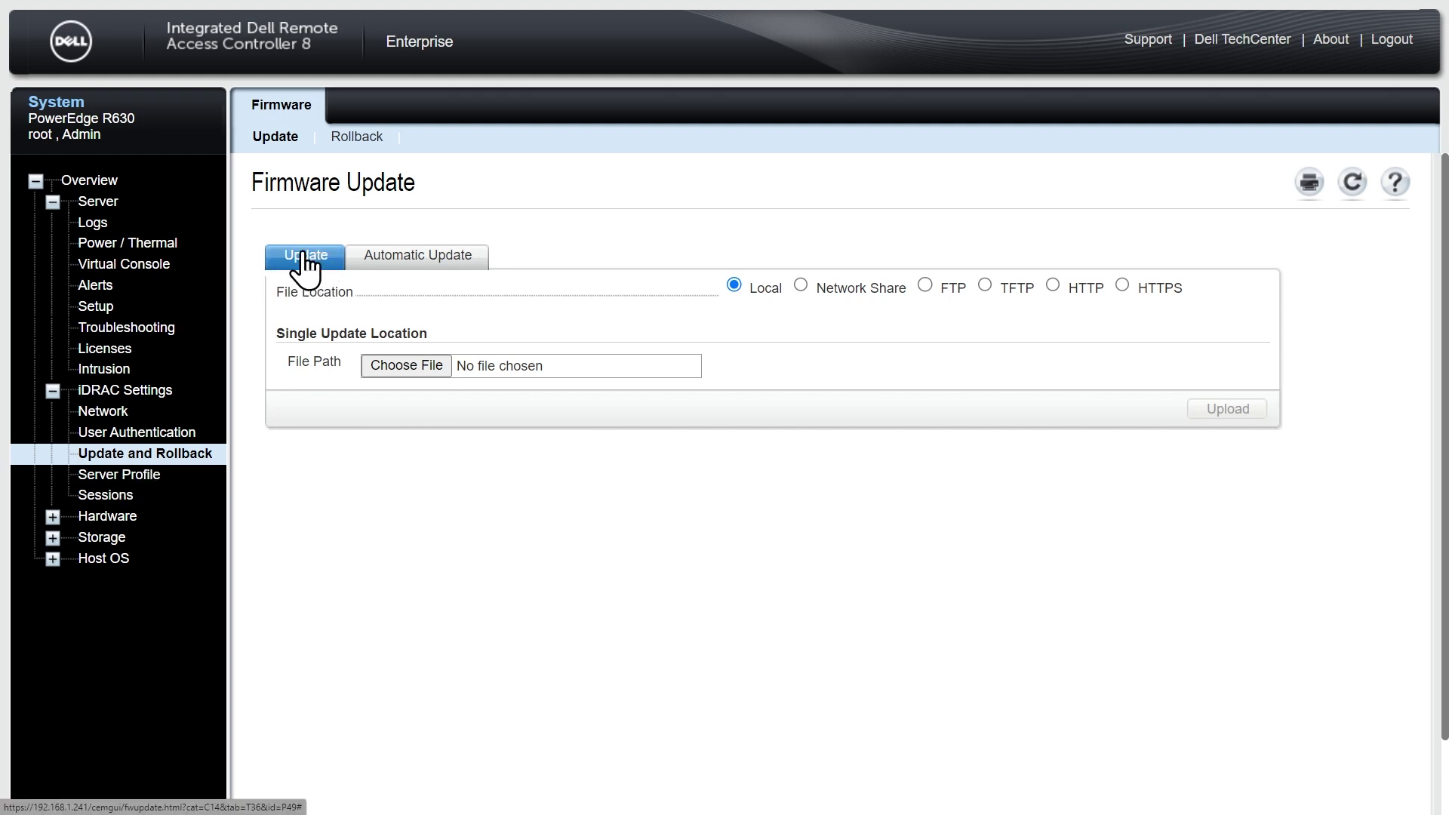
Step: Set HTTPS server downloads.dell.com as the update source and run Check for Update
{"action": "left_click", "coordinate": [1123, 285]}
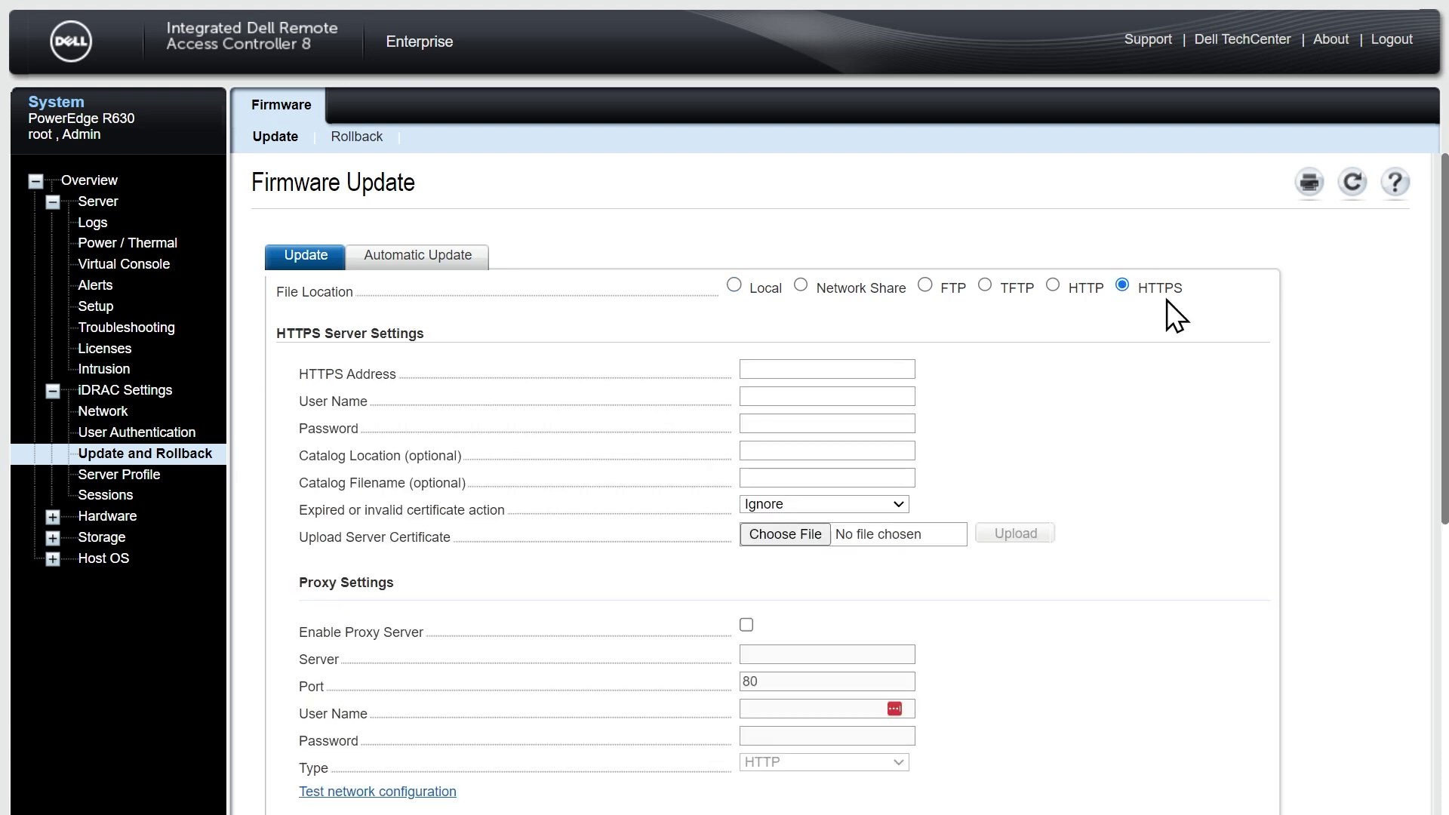
{"action": "left_click", "coordinate": [809, 368]}
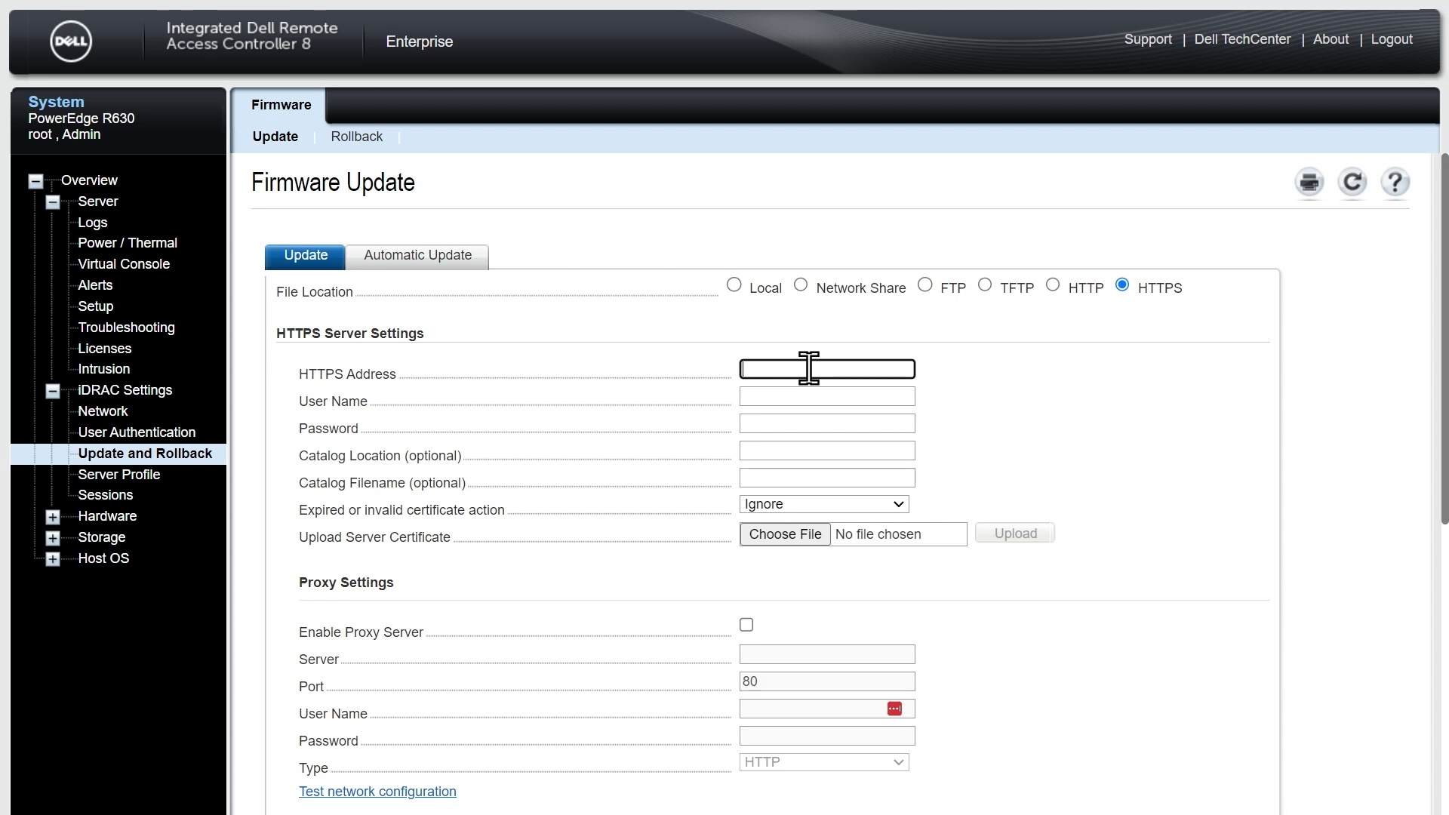
{"action": "type", "text": "downloads.dell.com"}
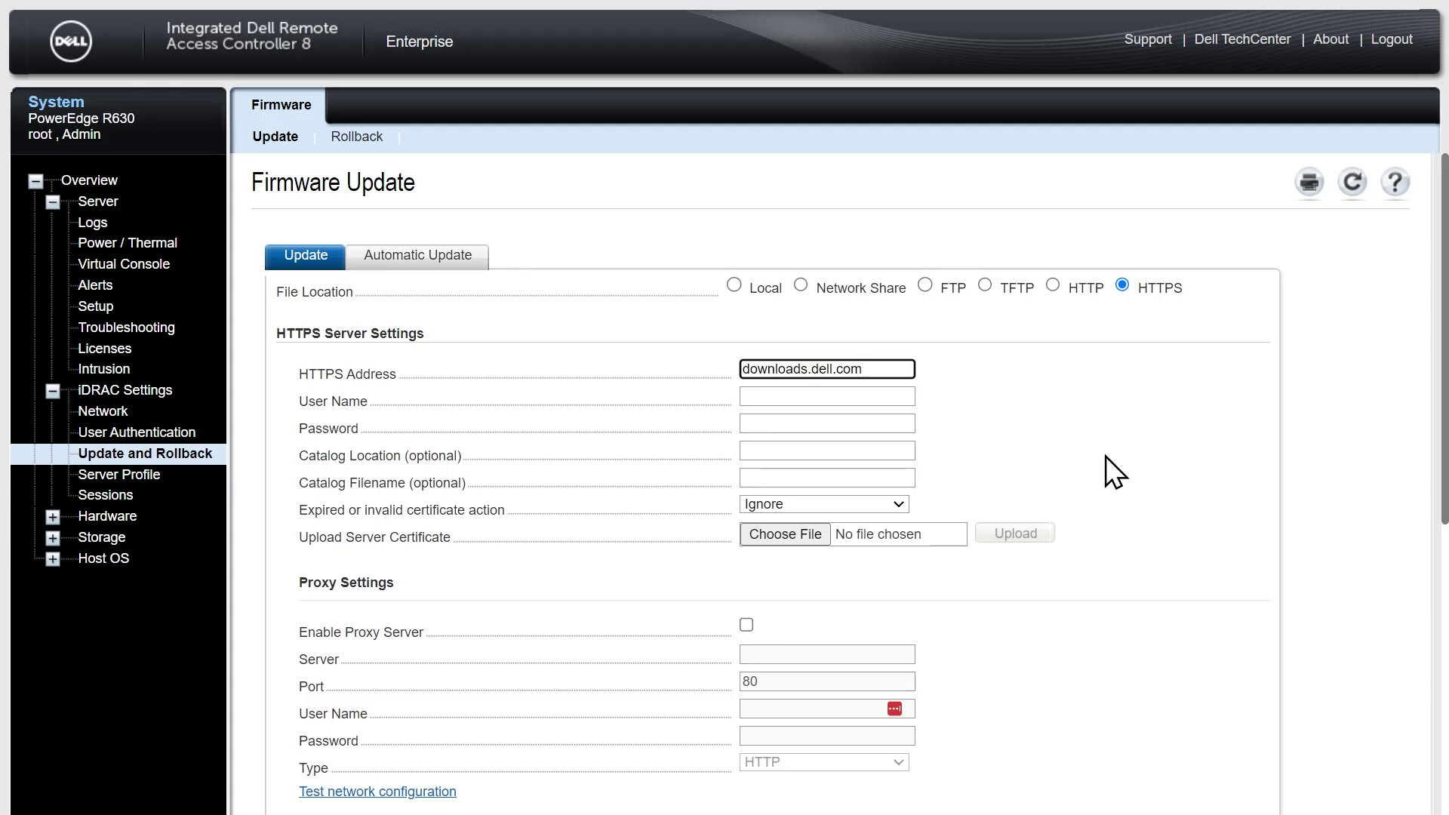
{"action": "scroll", "coordinate": [1445, 453], "scroll_direction": "down", "scroll_amount": 3}
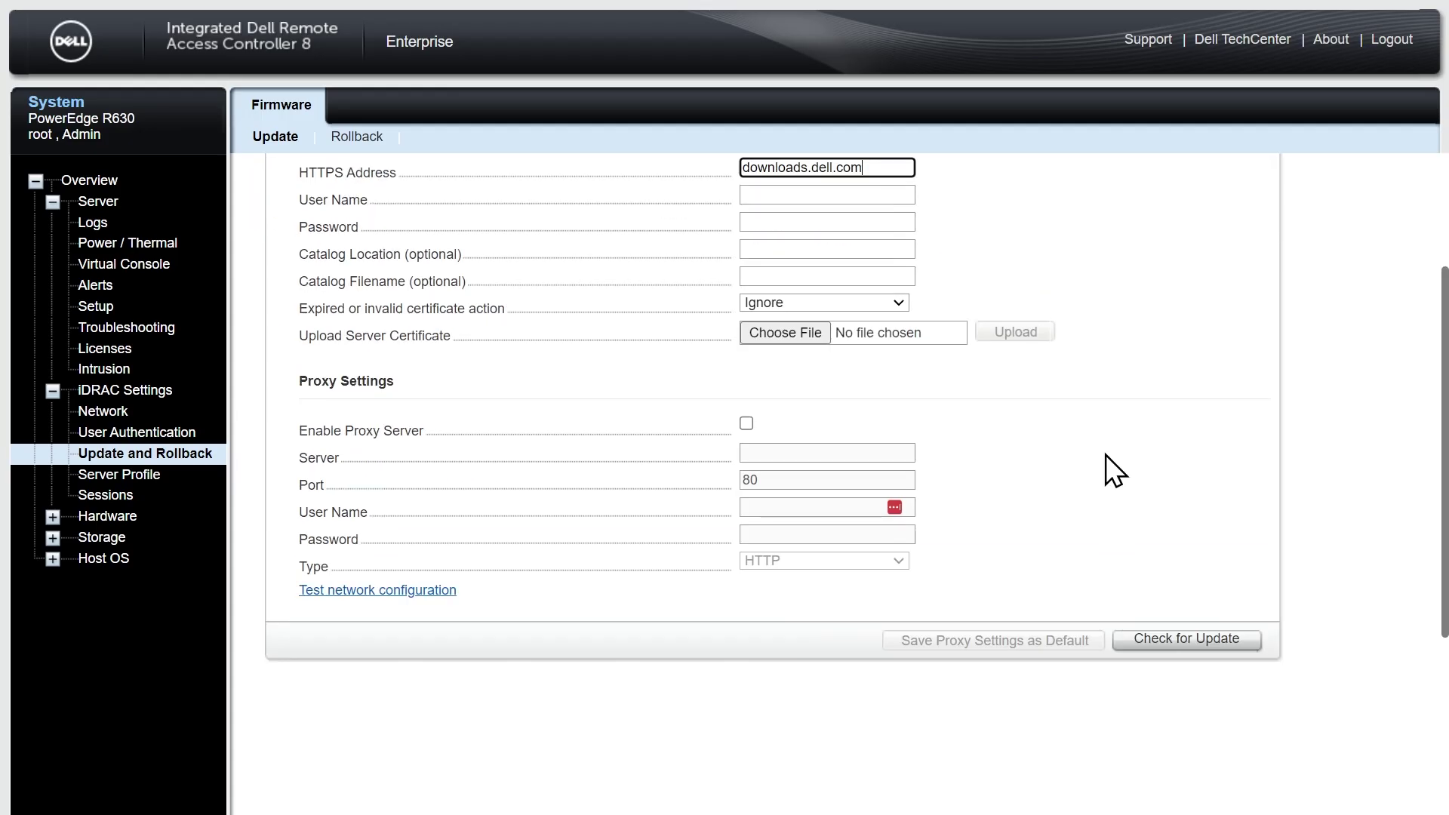
{"action": "left_click", "coordinate": [1184, 641]}
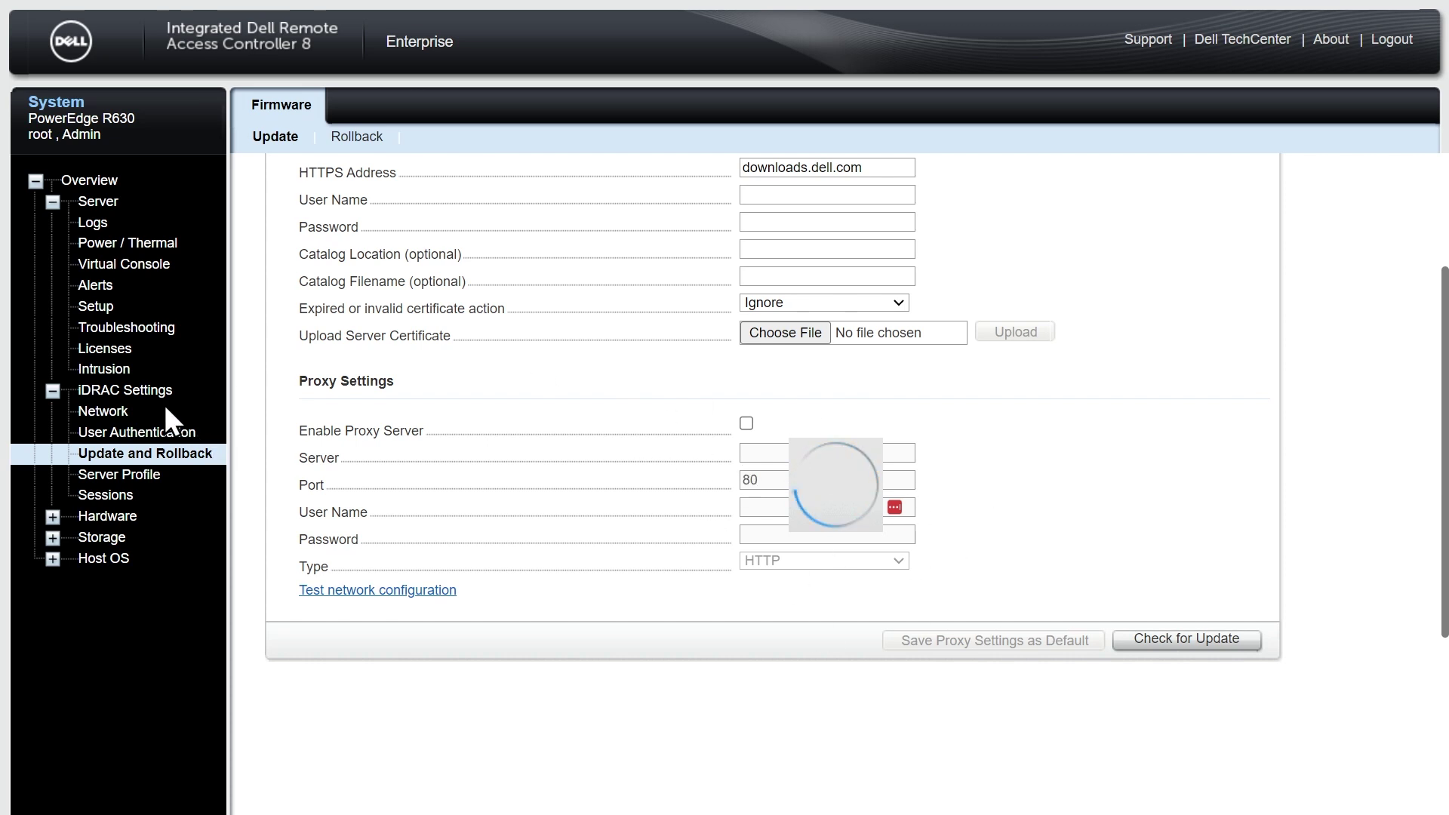
Step: Open the iDRAC Network settings and review IPv4 DNS servers 8.8.8.8 and 1.1.1.1
{"action": "left_click", "coordinate": [113, 419]}
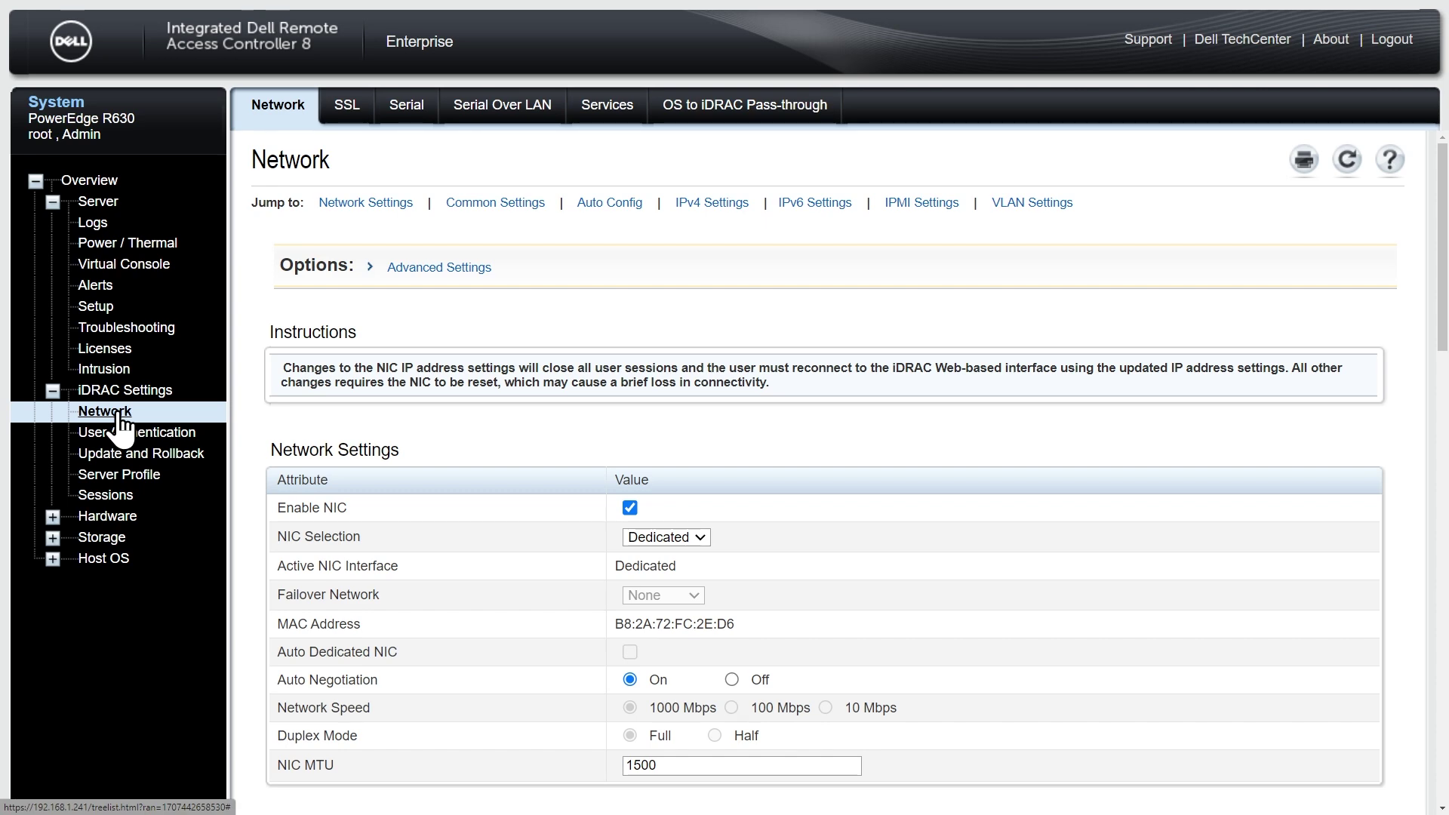
{"action": "scroll", "coordinate": [965, 544], "scroll_direction": "down", "scroll_amount": 3}
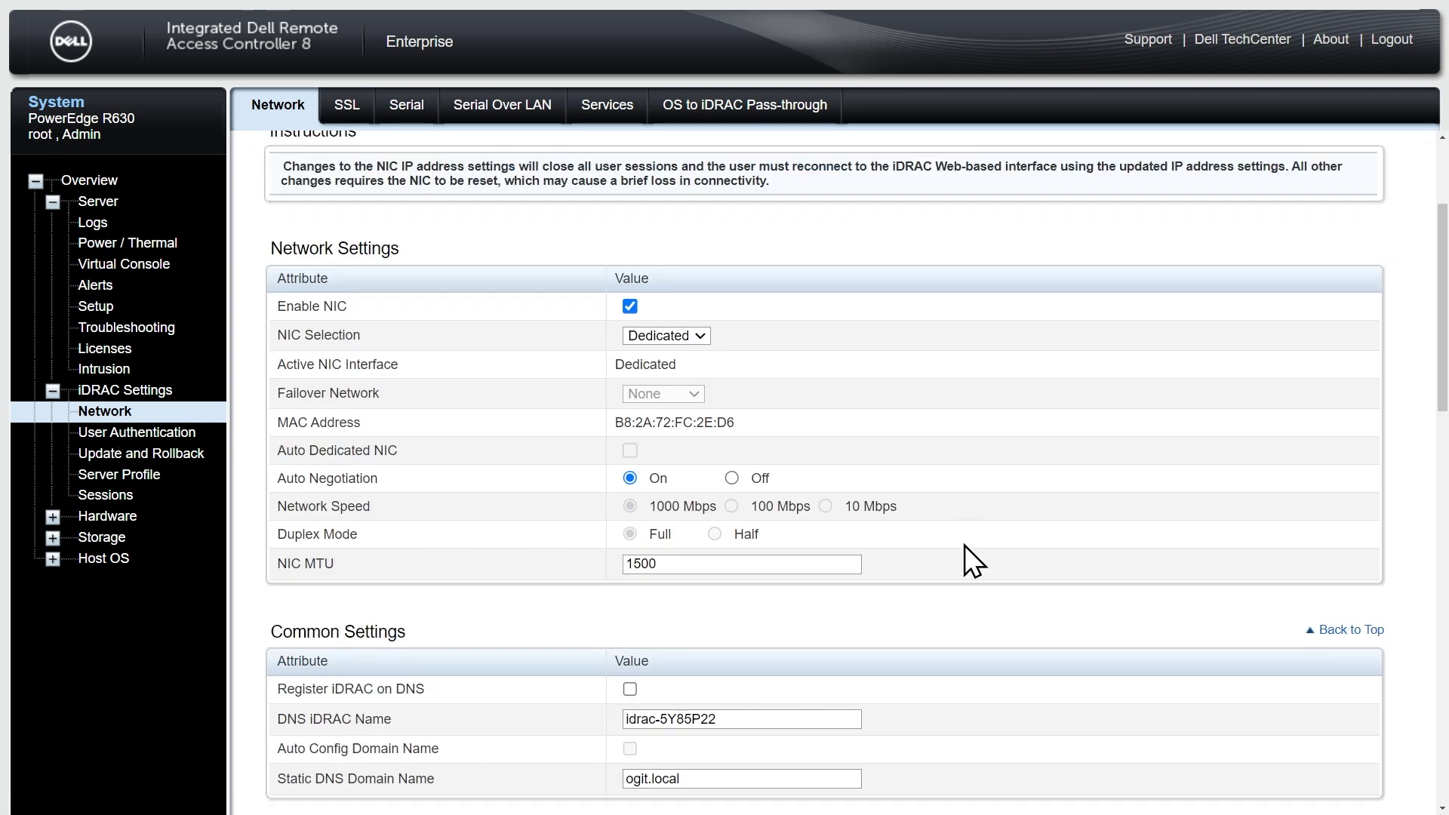
{"action": "scroll", "coordinate": [963, 542], "scroll_direction": "down", "scroll_amount": 12}
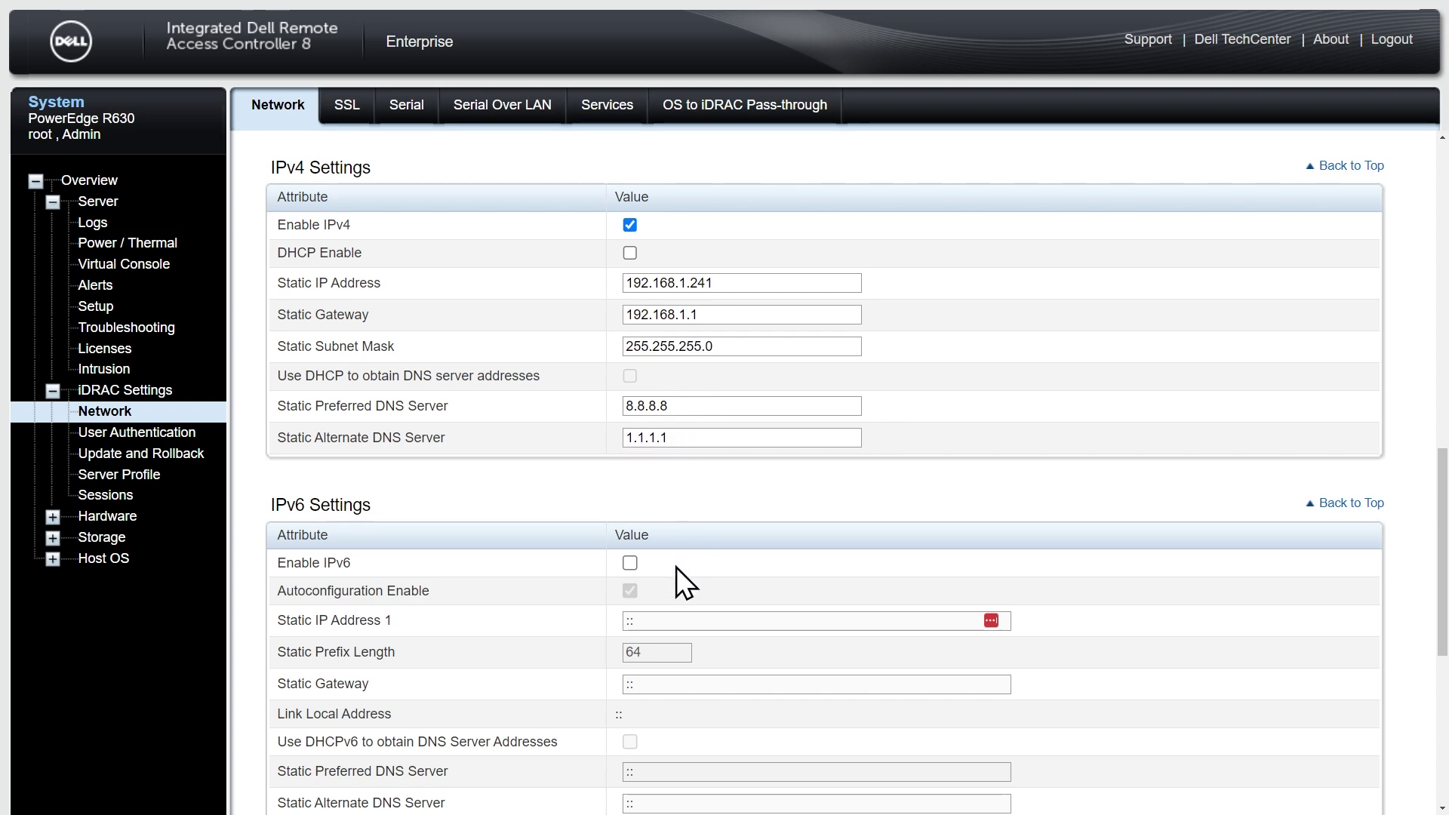
{"action": "scroll", "coordinate": [676, 566], "scroll_direction": "down", "scroll_amount": 3}
{"action": "scroll", "coordinate": [718, 519], "scroll_direction": "down", "scroll_amount": 4}
{"action": "scroll", "coordinate": [719, 519], "scroll_direction": "up", "scroll_amount": 7}
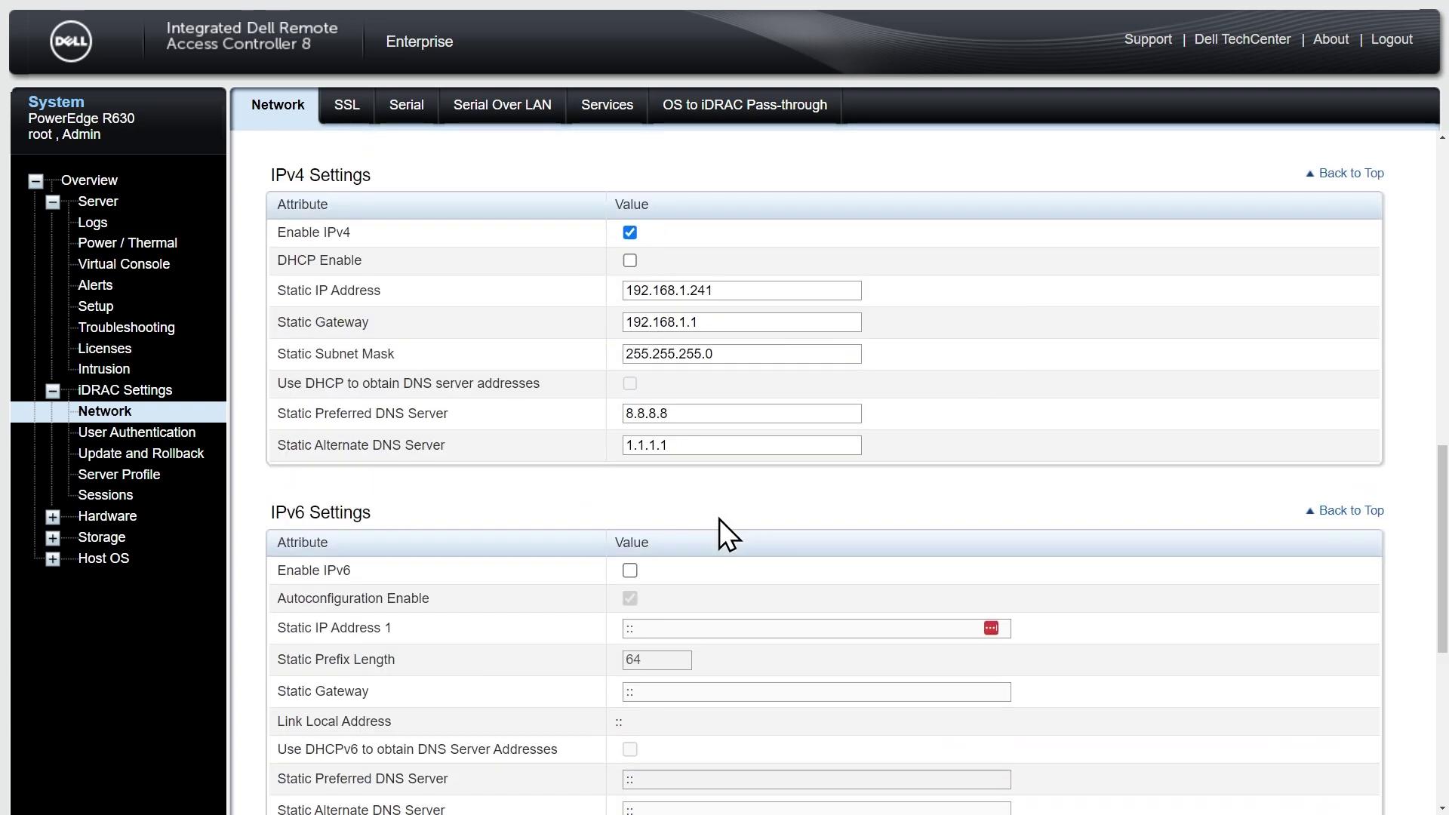
{"action": "scroll", "coordinate": [718, 519], "scroll_direction": "up", "scroll_amount": 2}
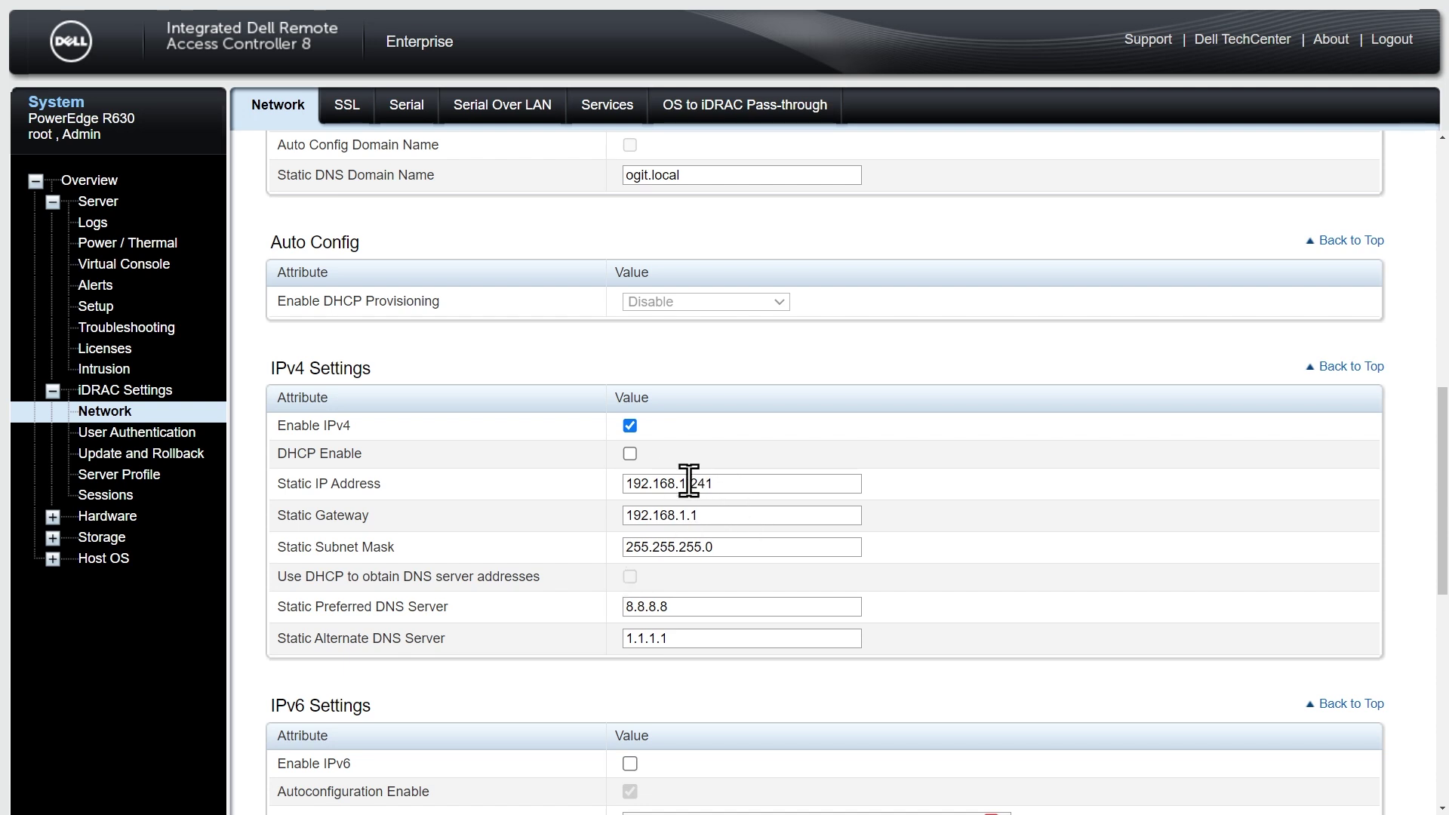
Step: Return to Update and Rollback and view the Diagnostics and SAS-RAID updates listed
{"action": "left_click", "coordinate": [157, 456]}
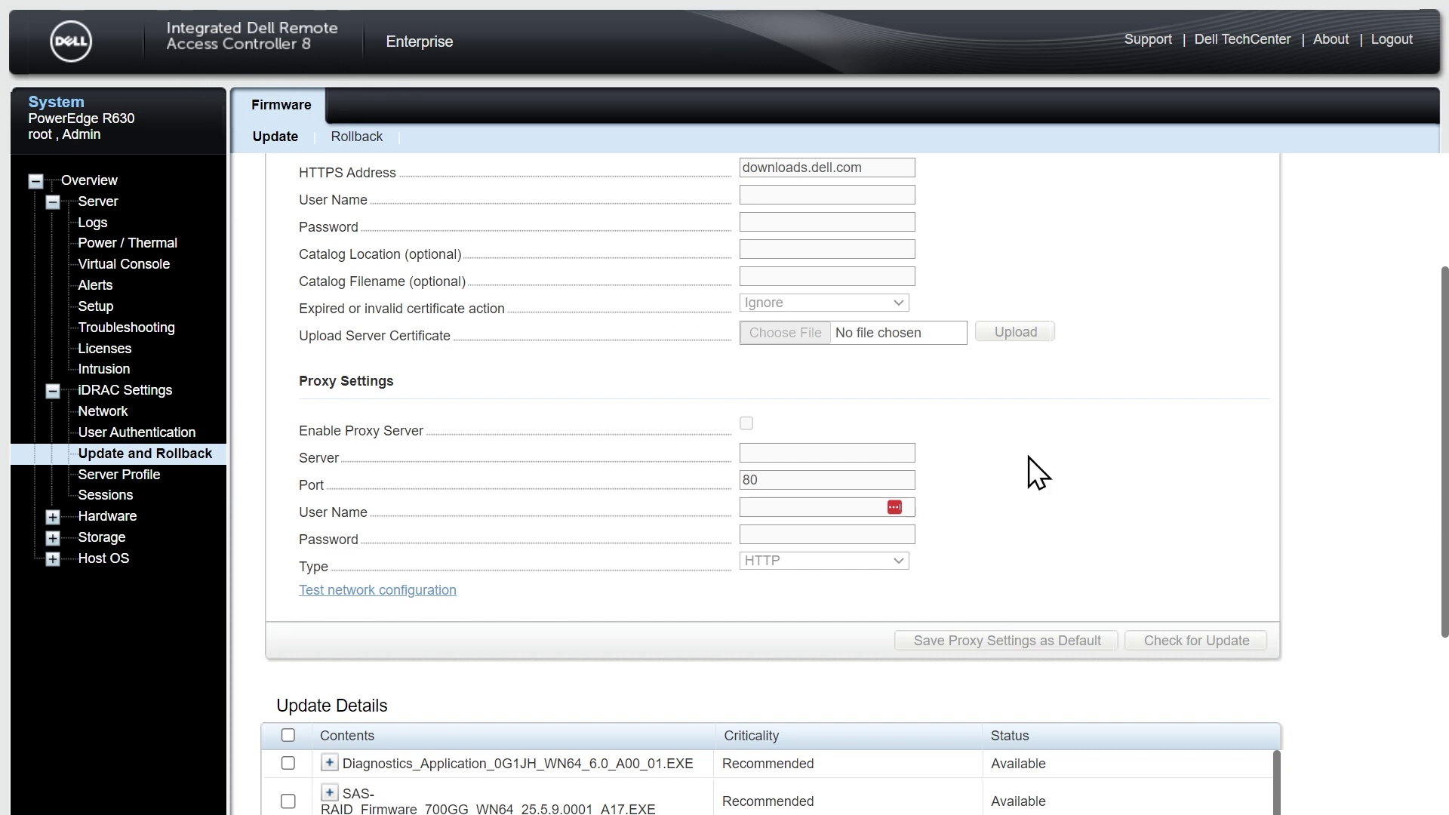
{"action": "scroll", "coordinate": [1030, 456], "scroll_direction": "down", "scroll_amount": 4}
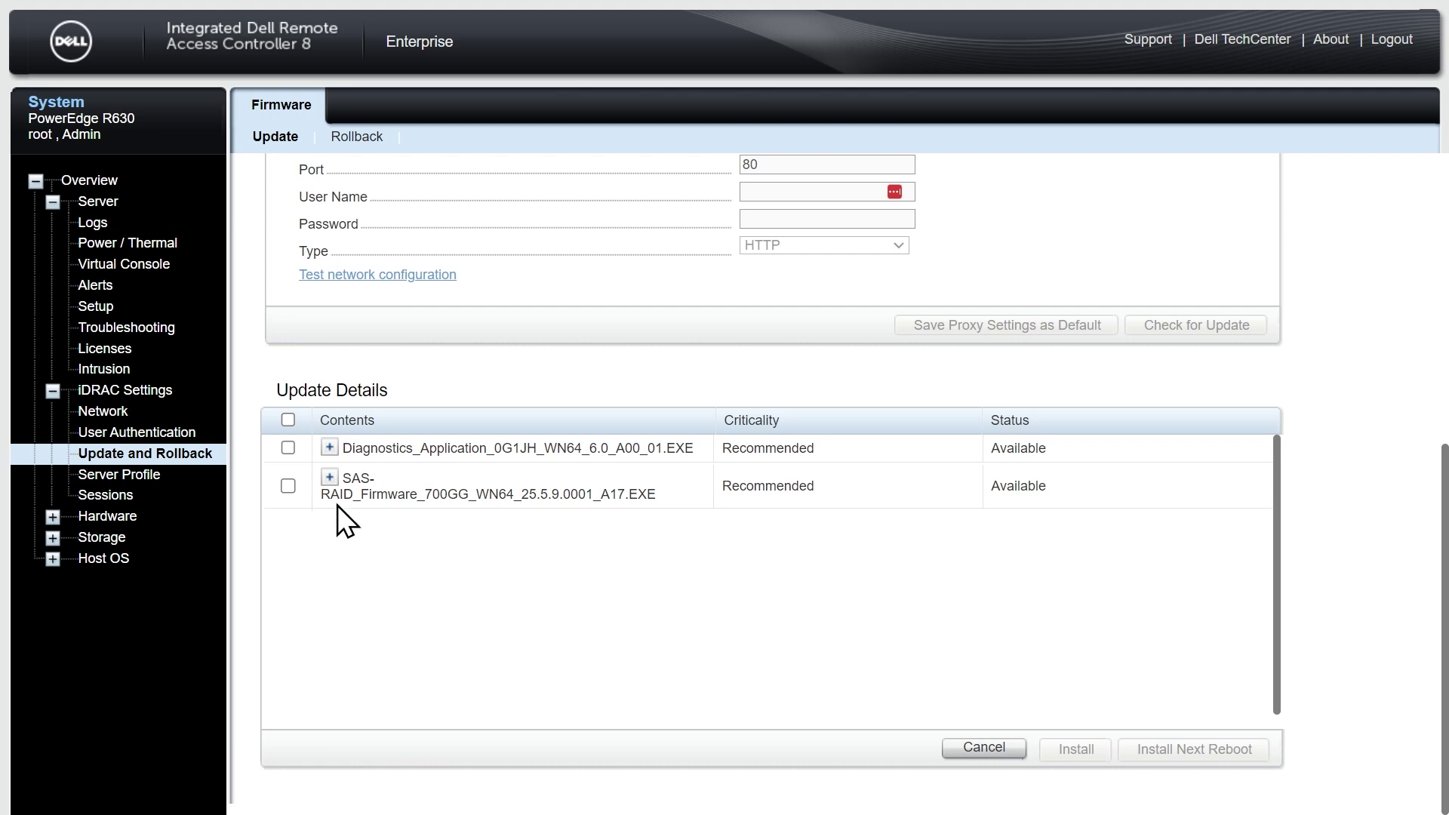
Step: Queue the SAS-RAID firmware update with Install and Reboot, then open the System Summary
{"action": "left_click", "coordinate": [288, 486]}
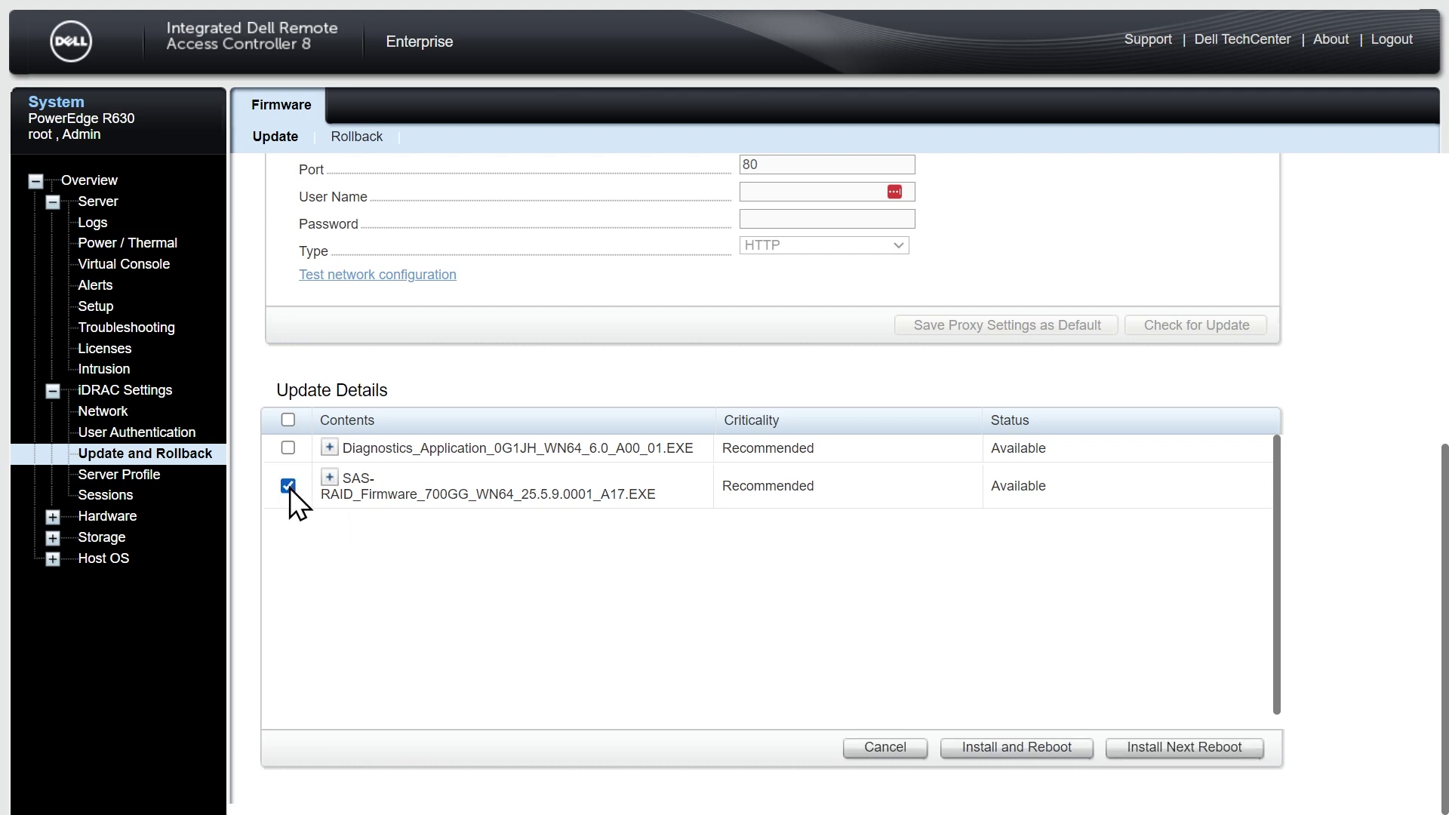
{"action": "left_click", "coordinate": [1008, 750]}
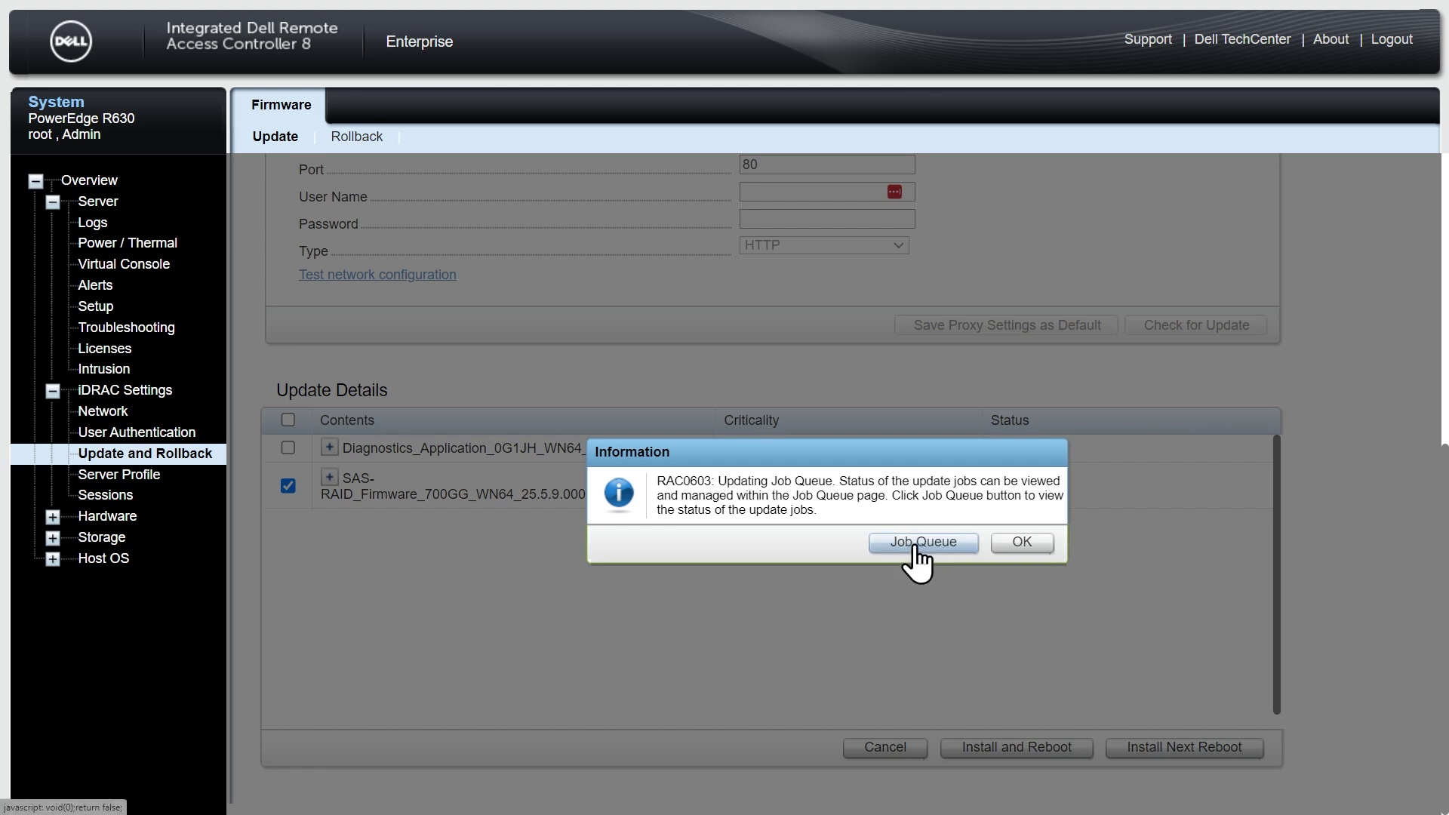
{"action": "left_click", "coordinate": [1017, 545]}
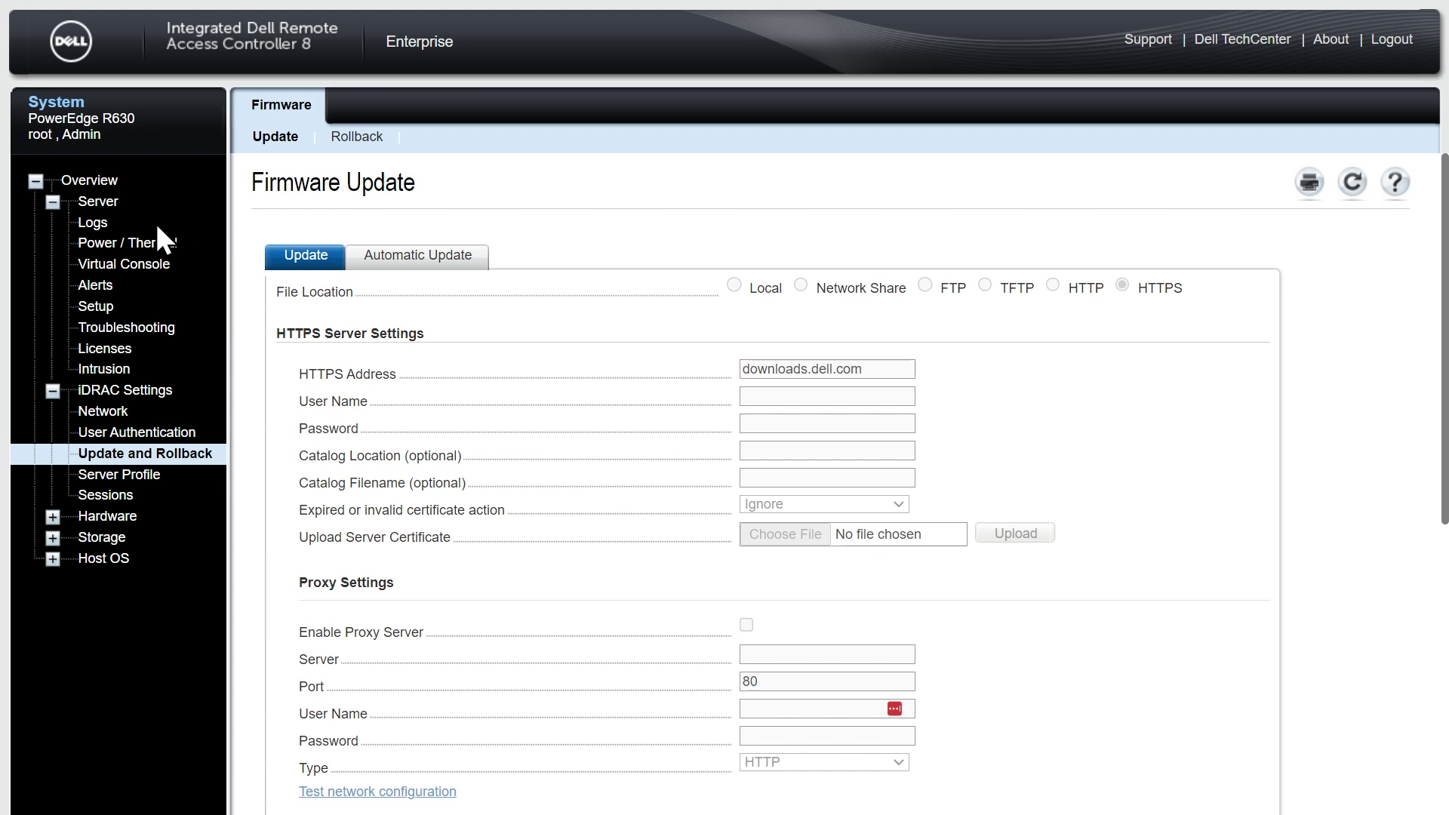
{"action": "left_click", "coordinate": [105, 205]}
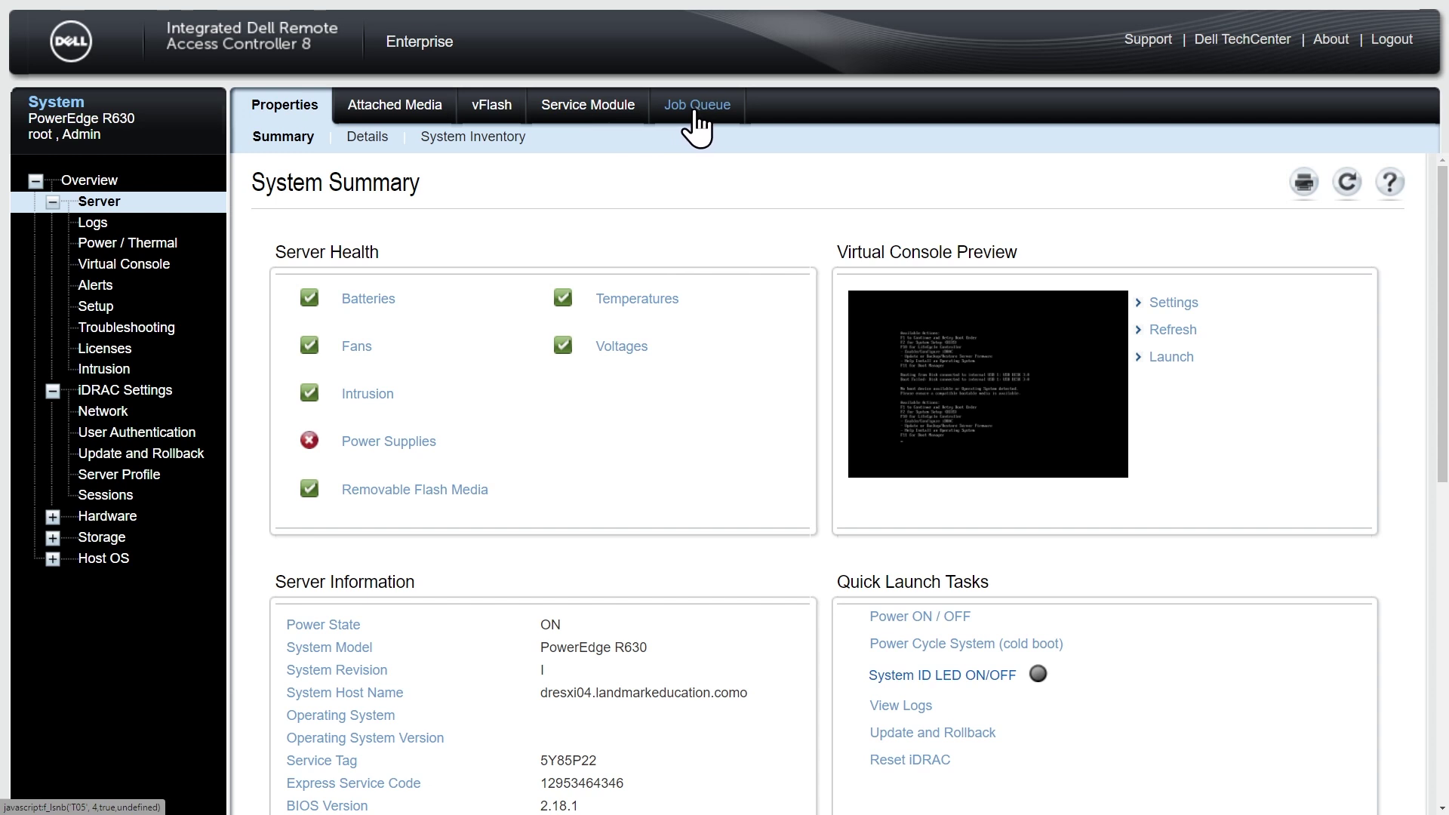
{"action": "left_click", "coordinate": [697, 107]}
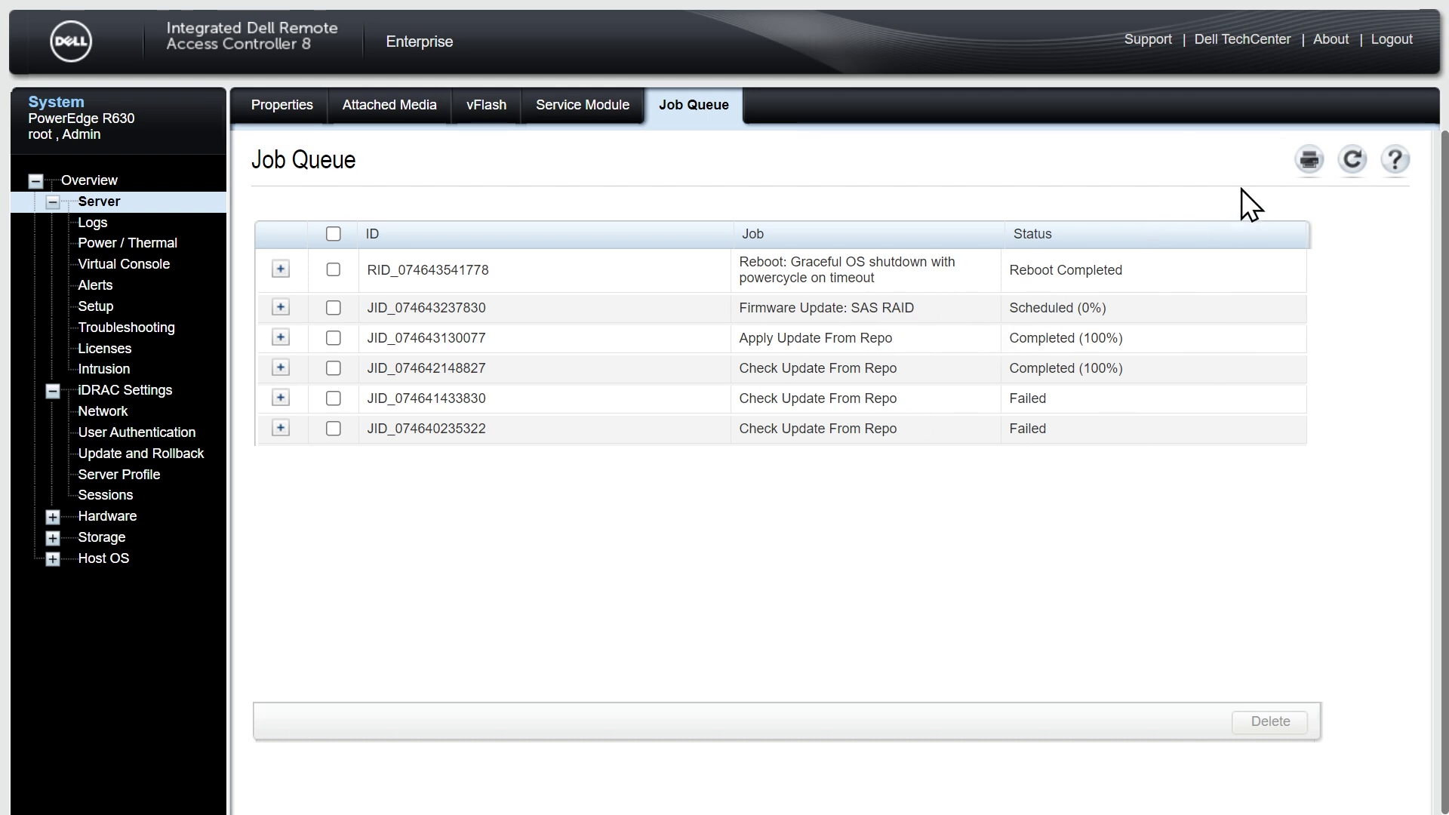
{"action": "left_click", "coordinate": [1352, 160]}
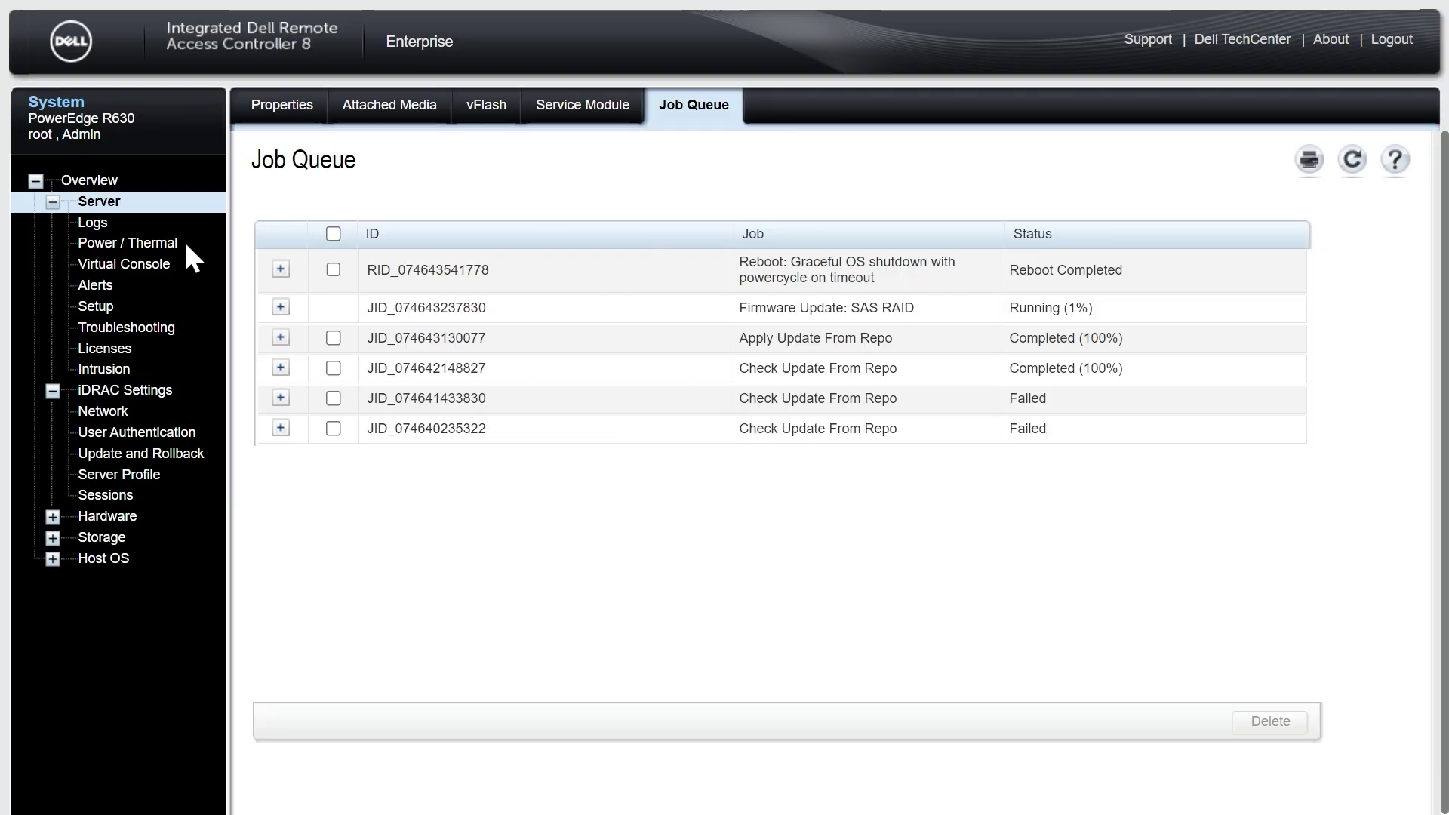
{"action": "left_click", "coordinate": [278, 106]}
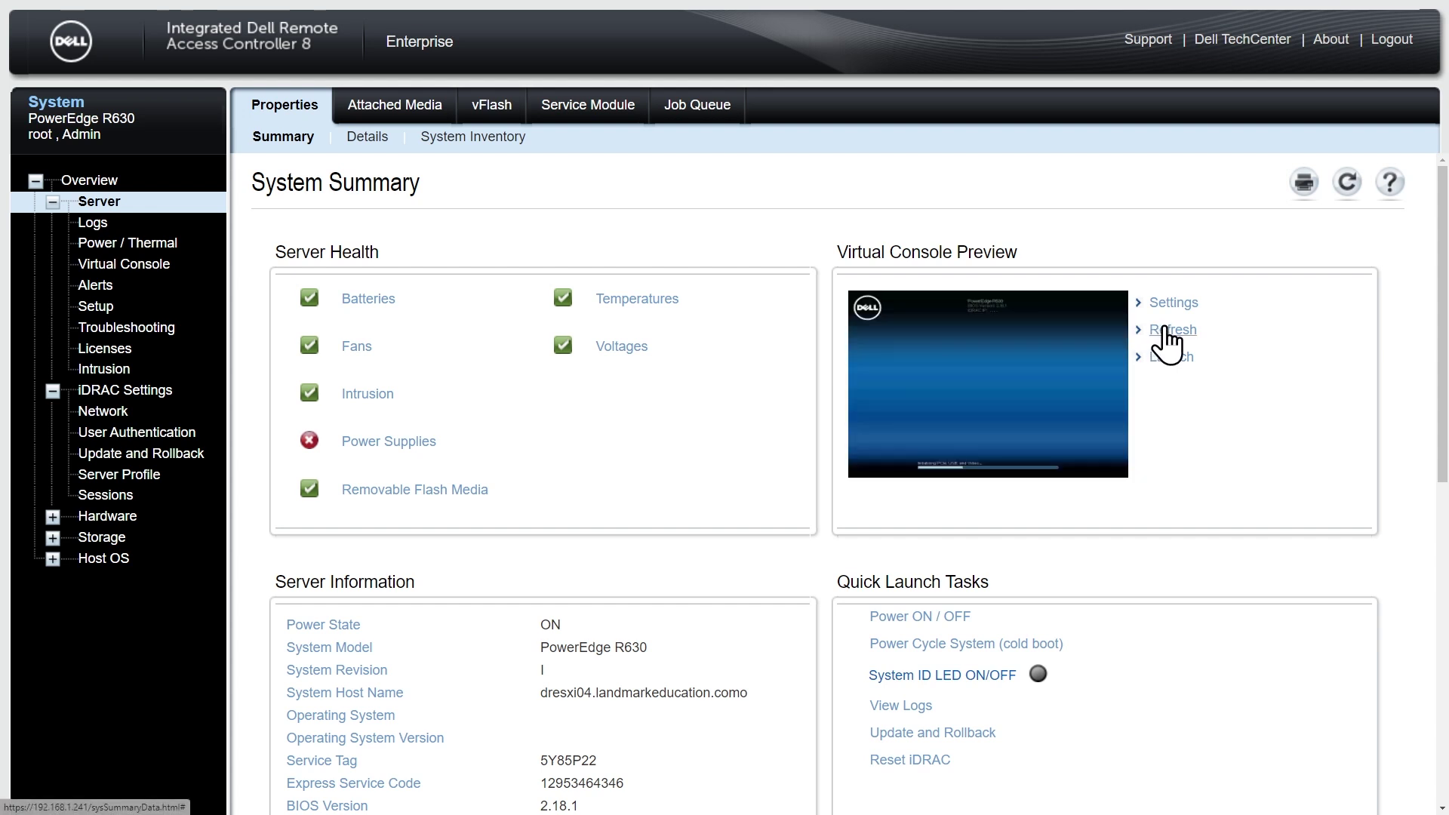
Step: Confirm the SAS RAID job shows 100% completed in the Job Queue, then reopen Update and Rollback
{"action": "left_click", "coordinate": [695, 111]}
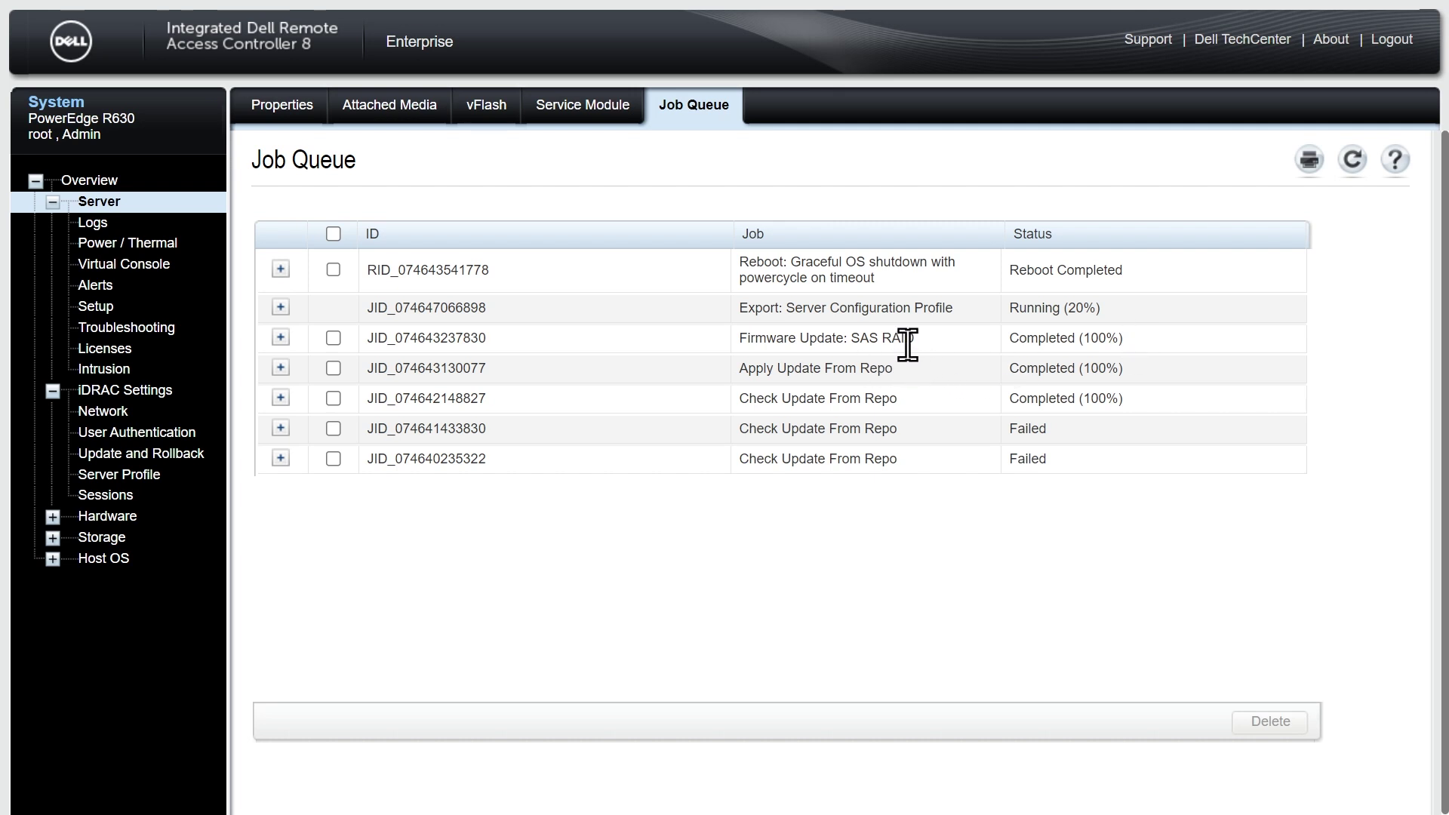
{"action": "left_click", "coordinate": [146, 462]}
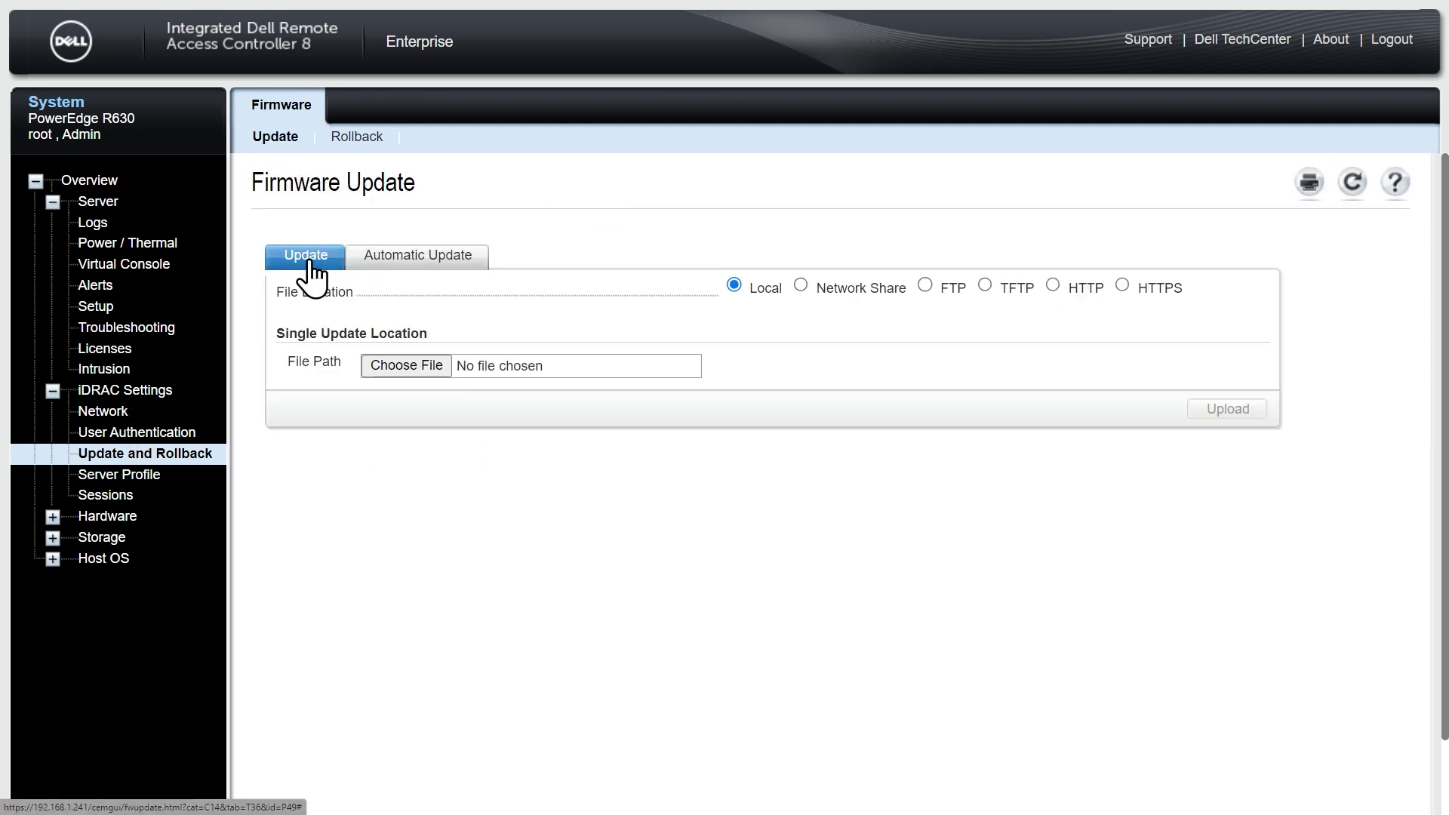
Step: Check HTTPS server downloads.dell.com again for available firmware updates
{"action": "left_click", "coordinate": [1124, 286]}
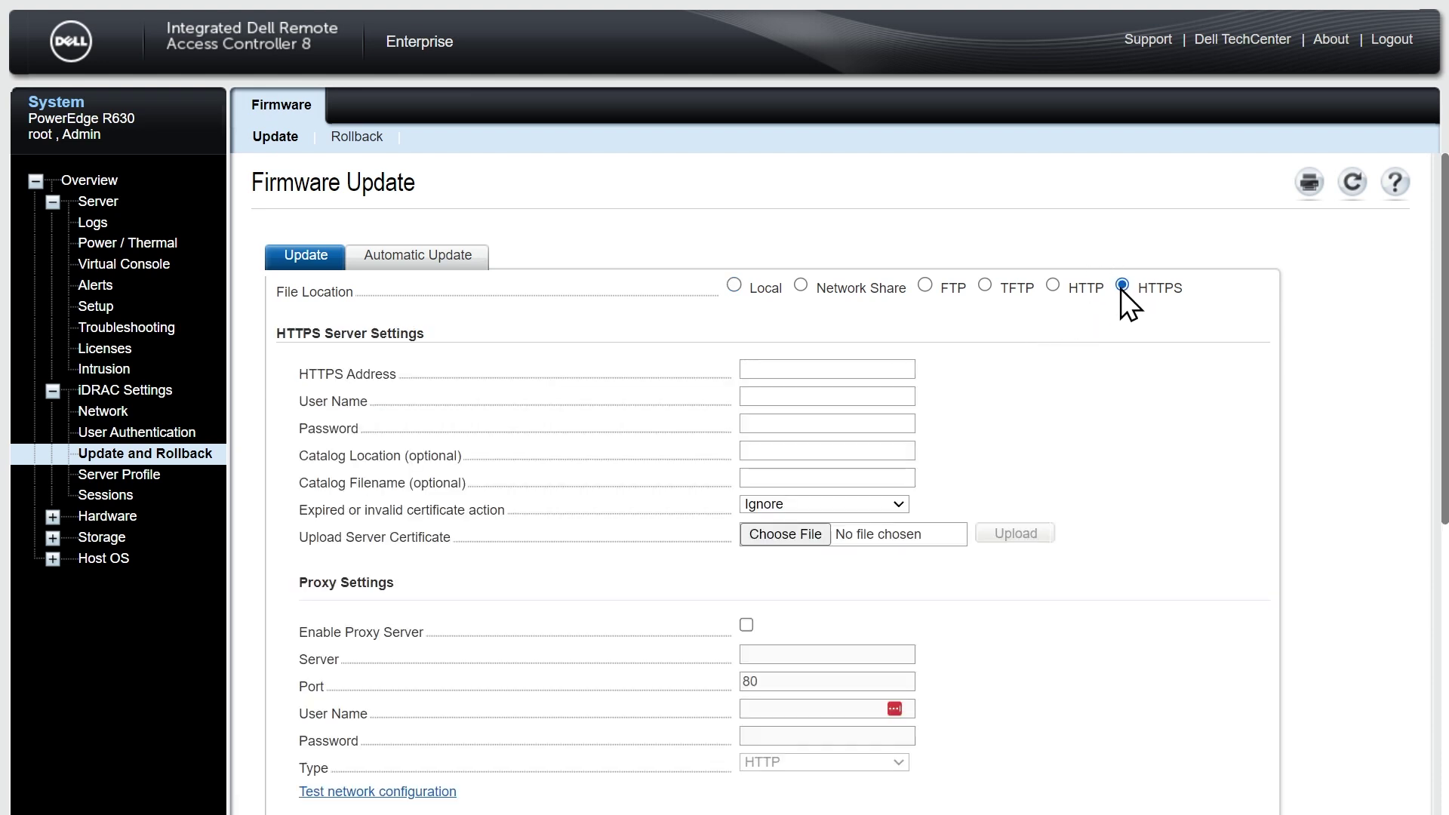
{"action": "left_click", "coordinate": [821, 367]}
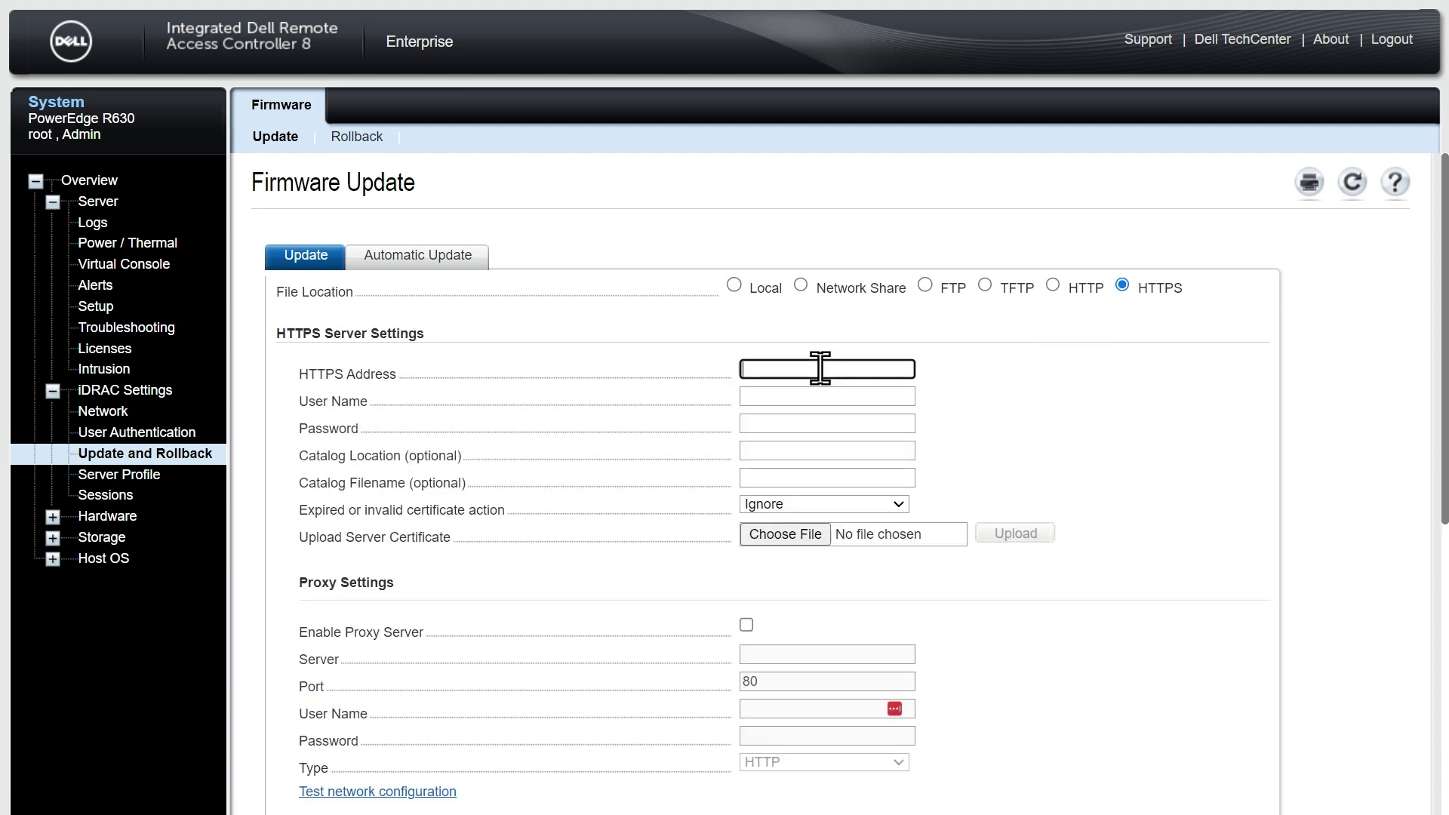
{"action": "type", "text": "downloads.dell.com"}
{"action": "scroll", "coordinate": [1177, 656], "scroll_direction": "down", "scroll_amount": 3}
{"action": "left_click", "coordinate": [1179, 643]}
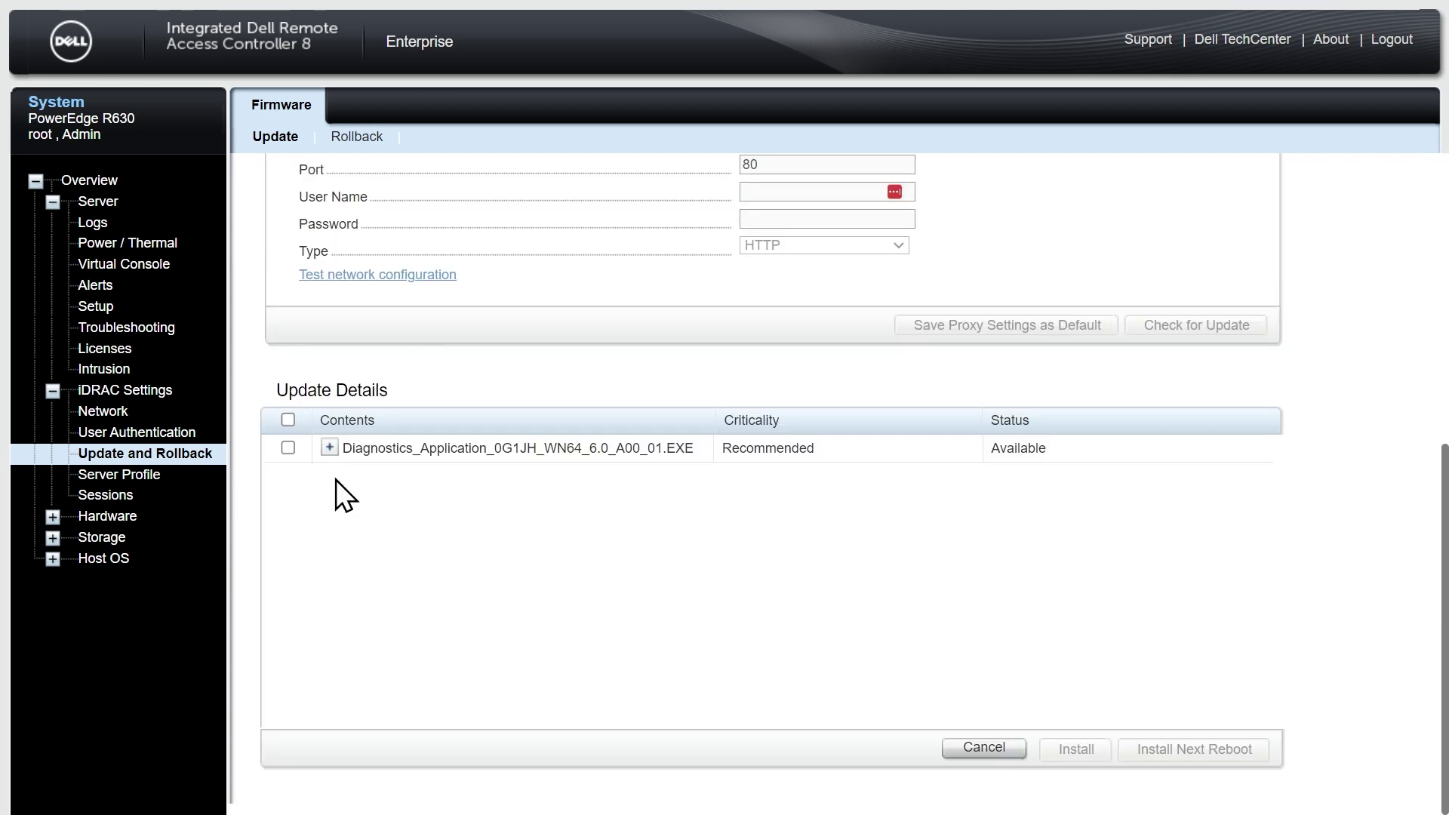
Step: Queue the Diagnostics application update with Install and Reboot
{"action": "left_click", "coordinate": [287, 448]}
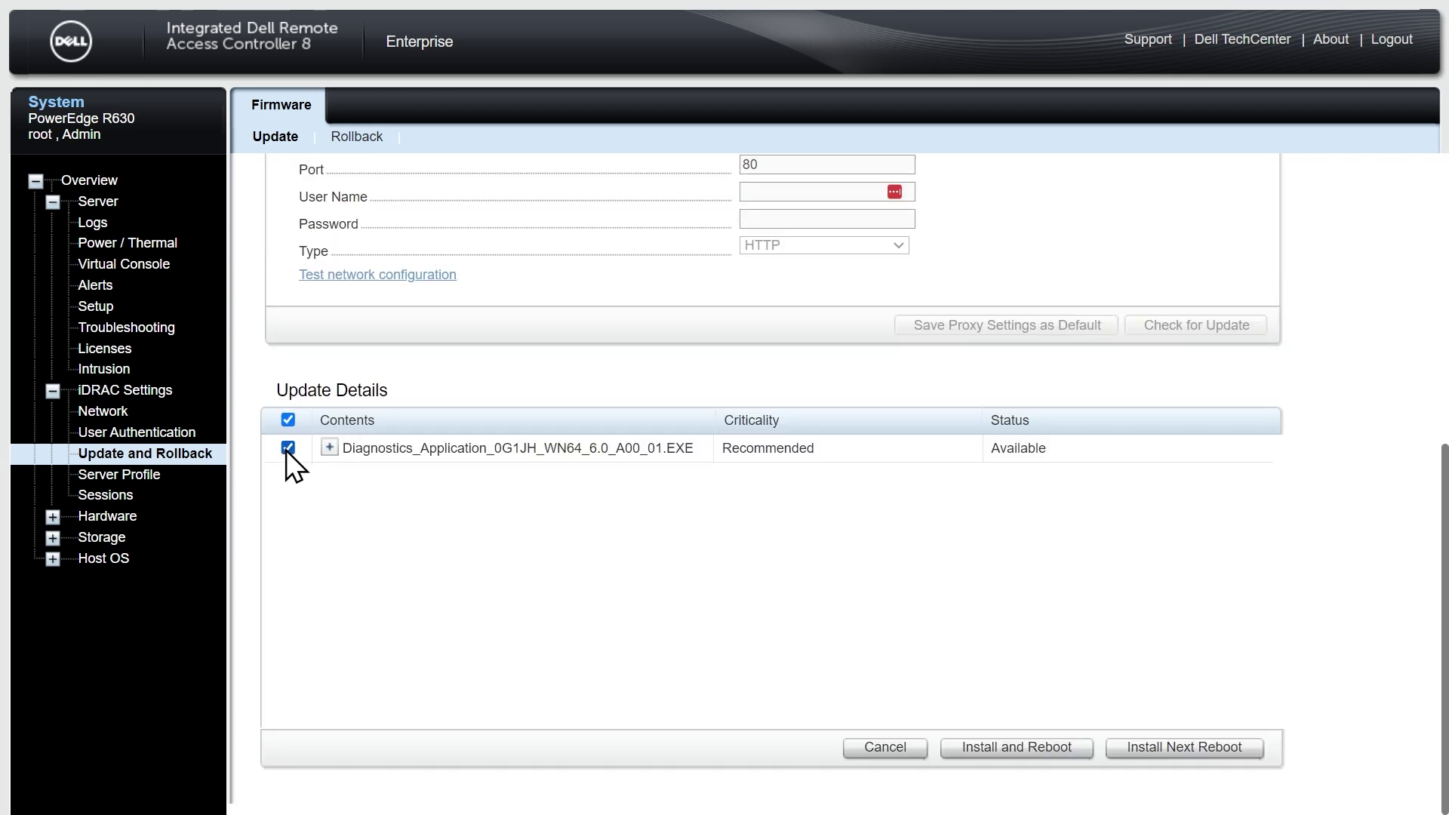
{"action": "left_click", "coordinate": [1010, 754]}
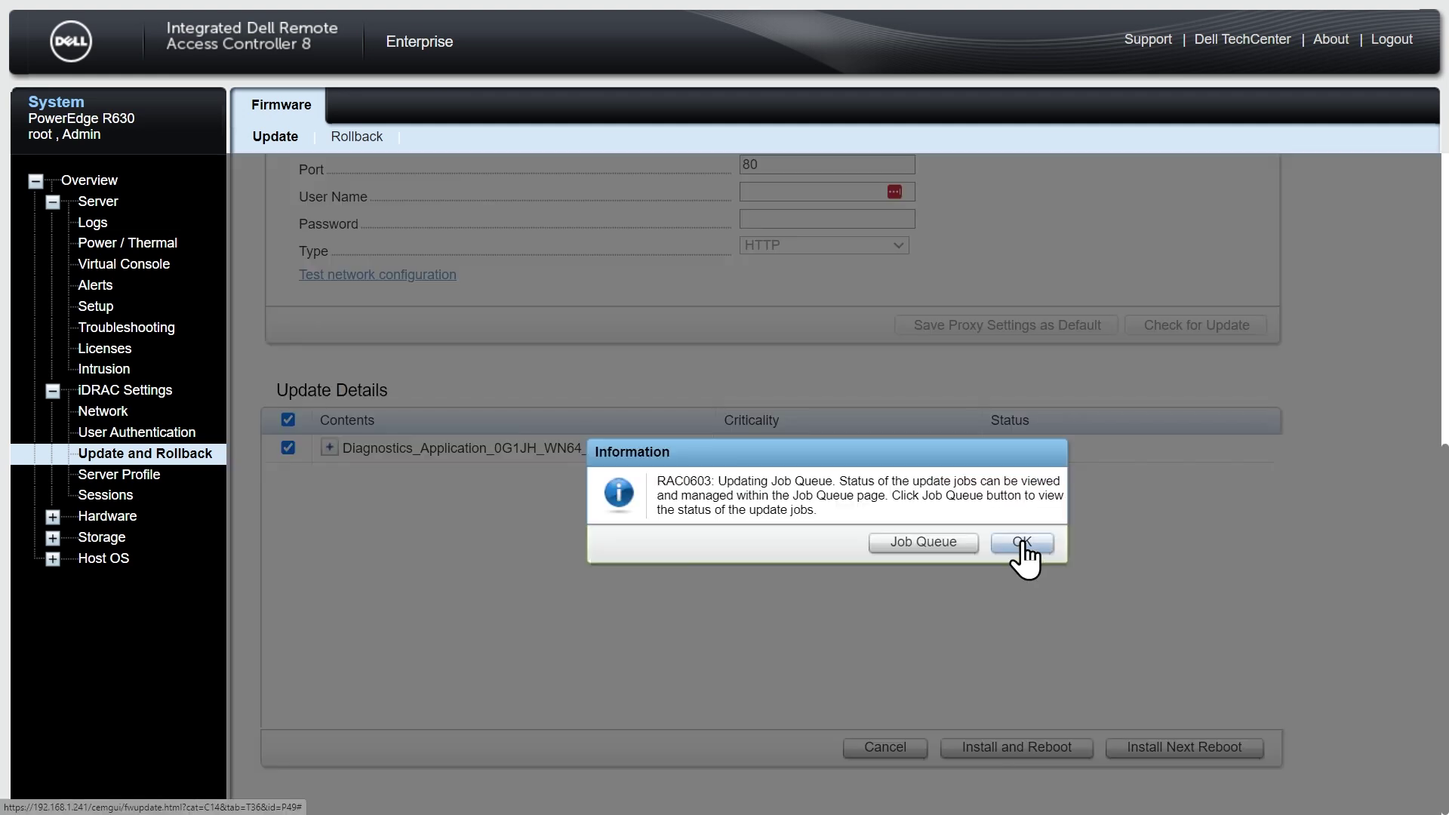
{"action": "left_click", "coordinate": [1024, 544]}
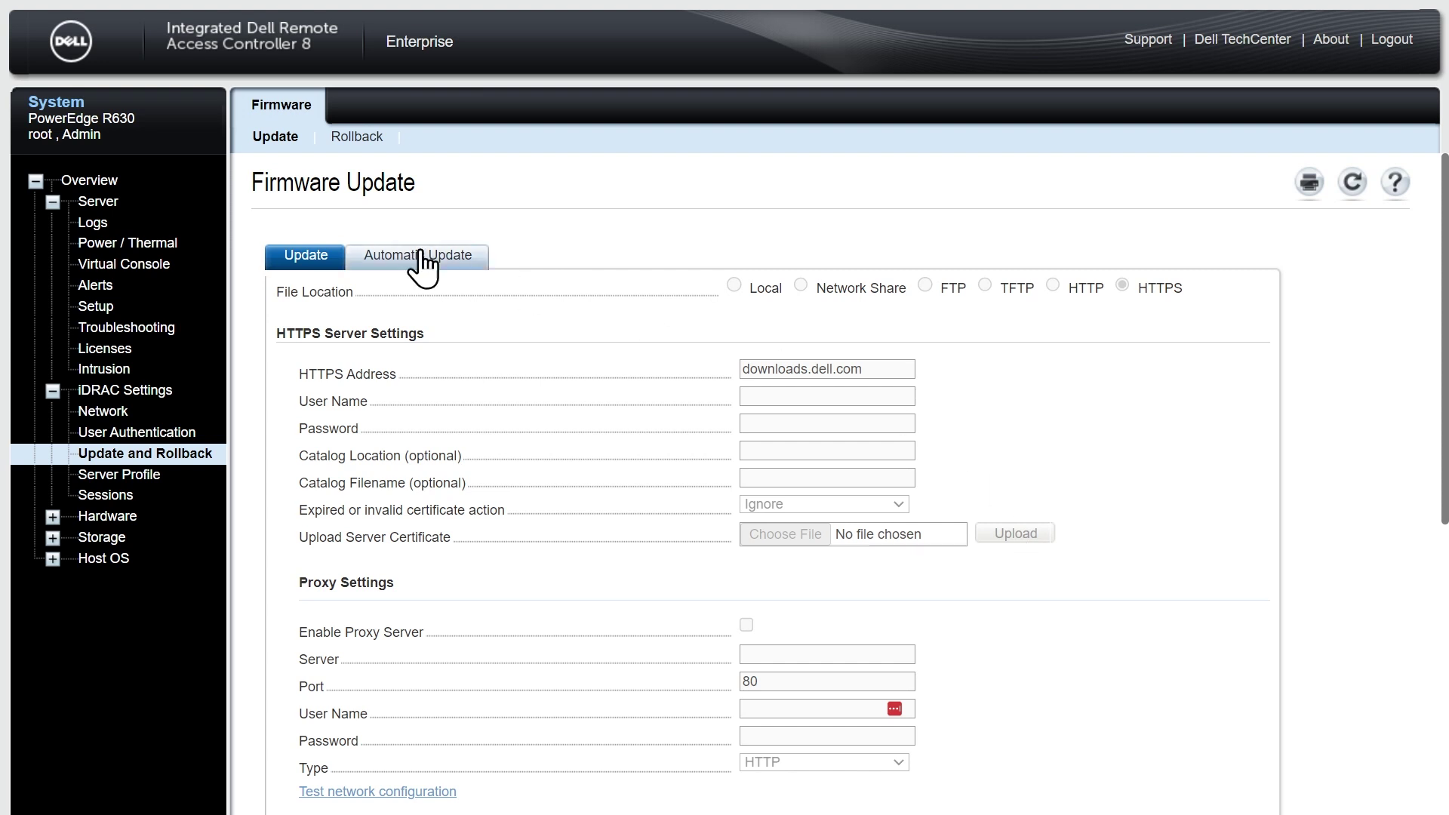
Step: Open the Job Queue, inspect the Apply Update From Repo job, and launch the virtual console
{"action": "left_click", "coordinate": [81, 203]}
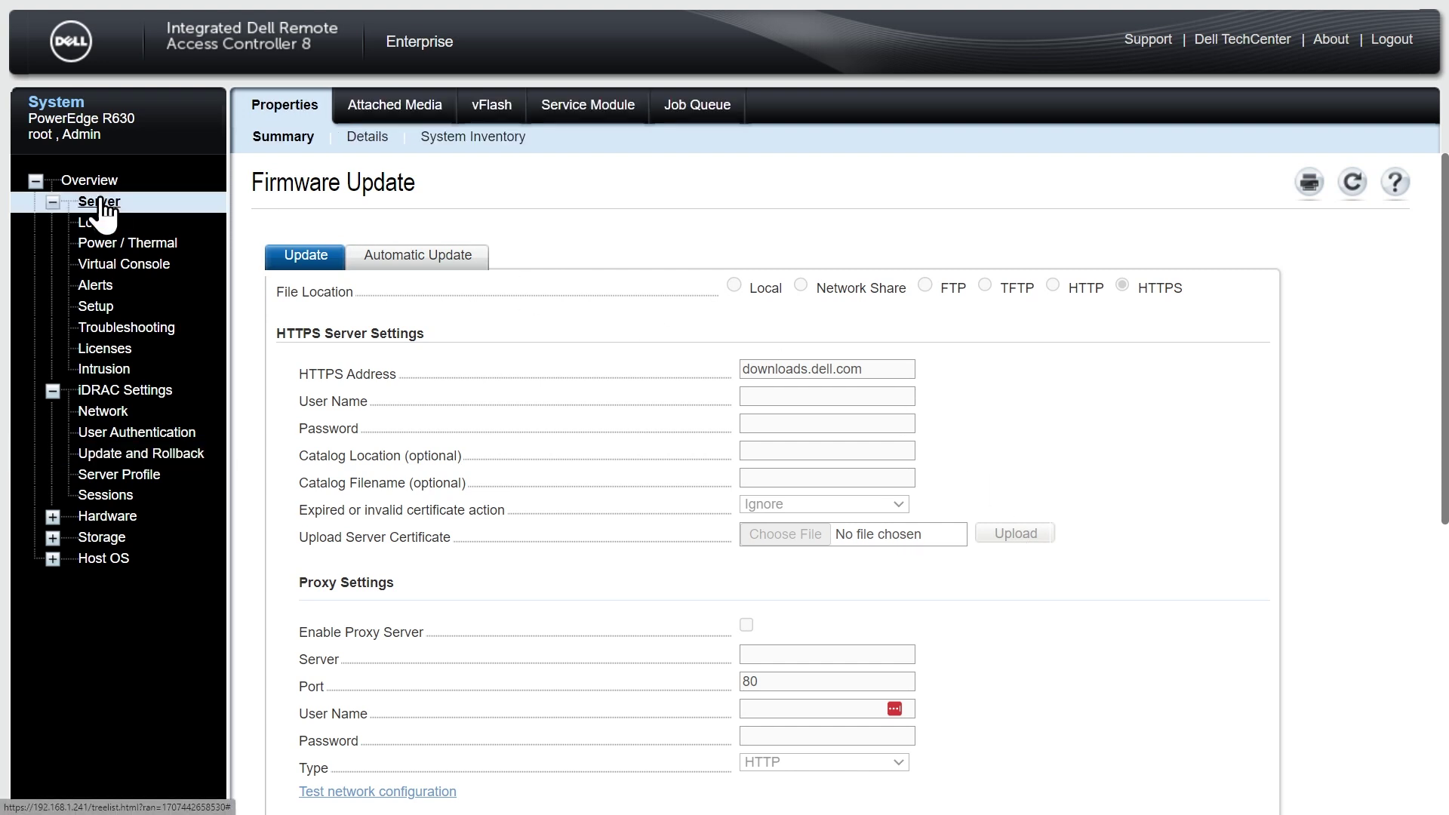
{"action": "left_click", "coordinate": [690, 111]}
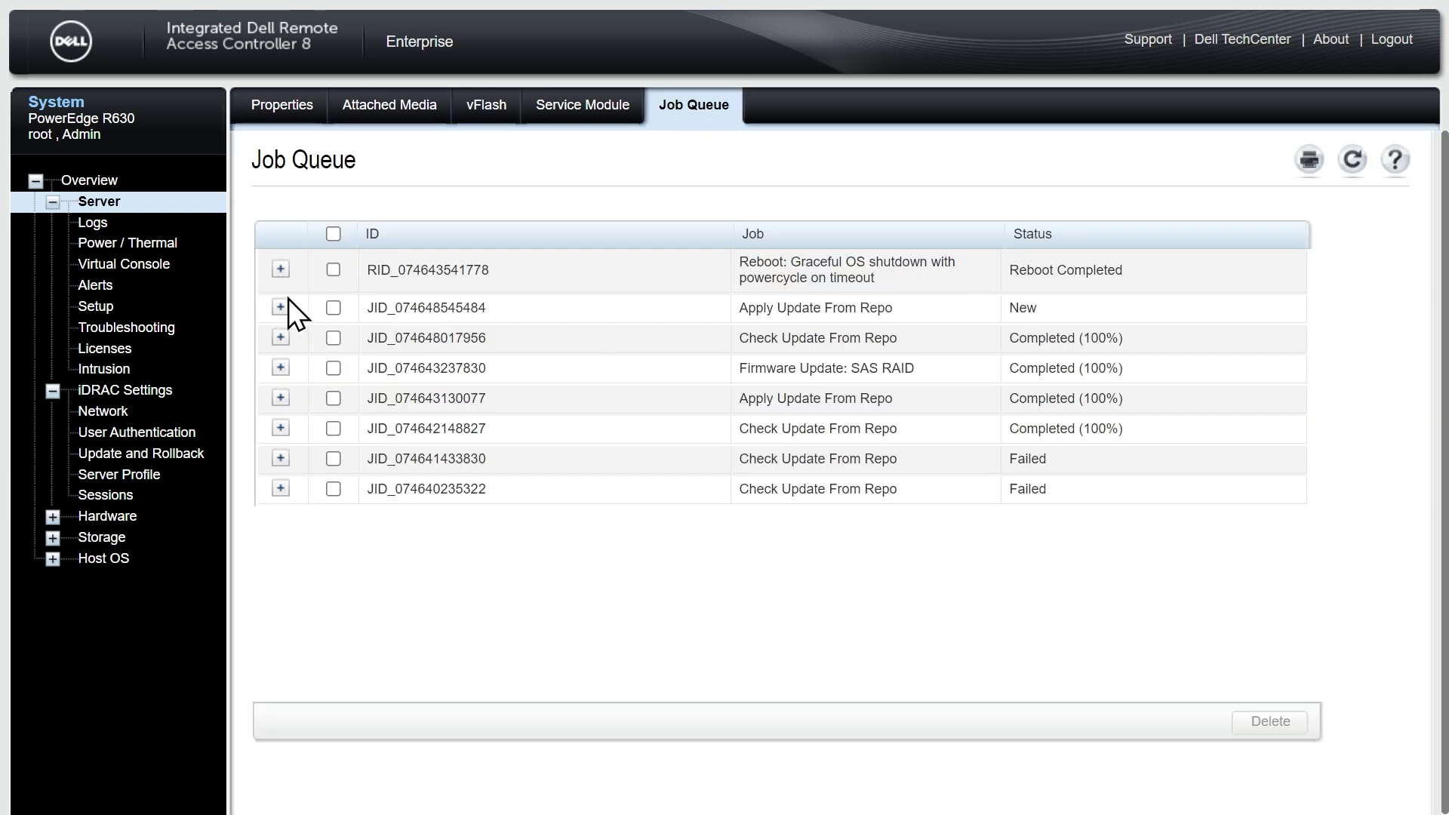
{"action": "left_click", "coordinate": [280, 307]}
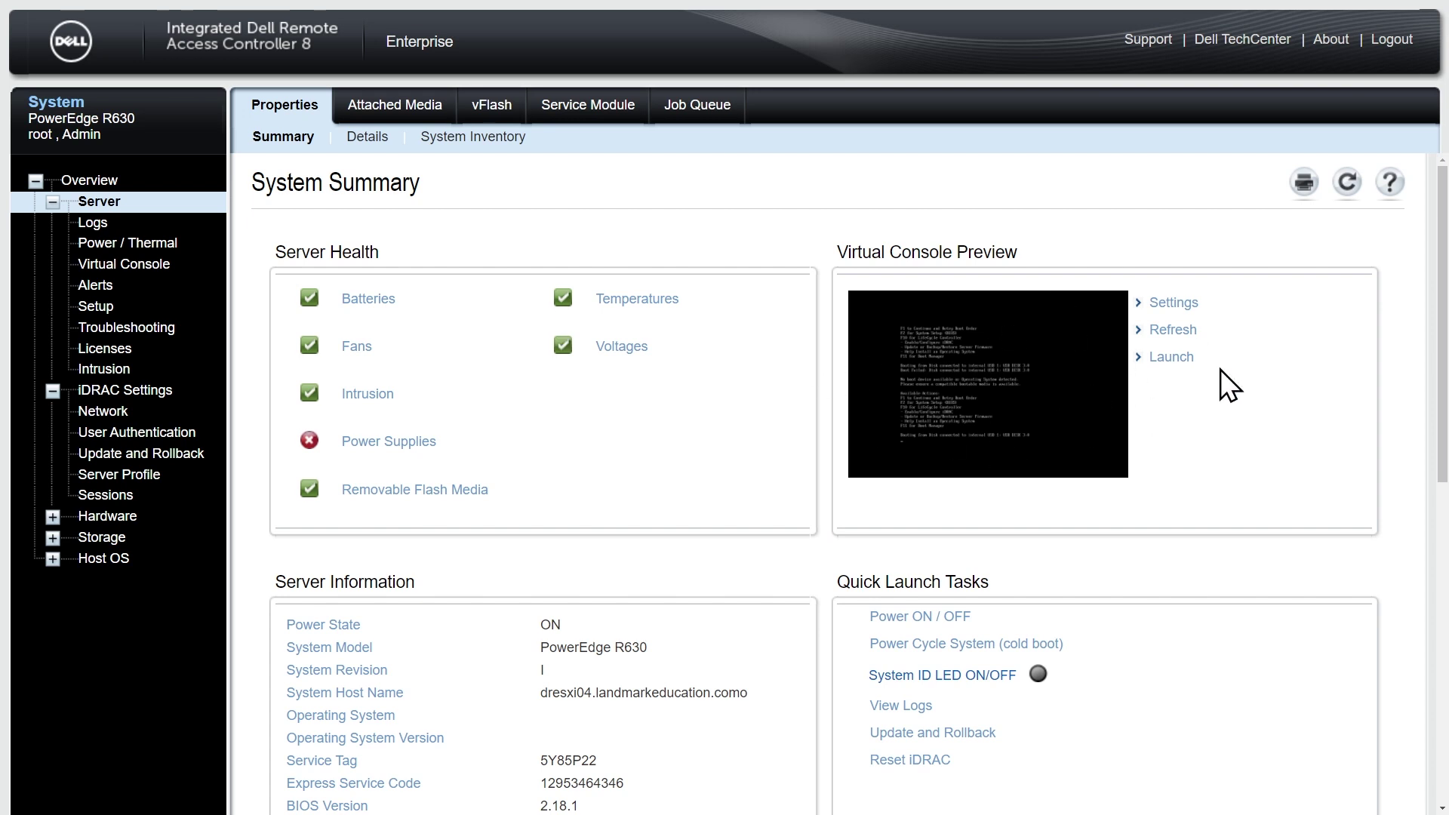
{"action": "left_click", "coordinate": [1172, 360]}
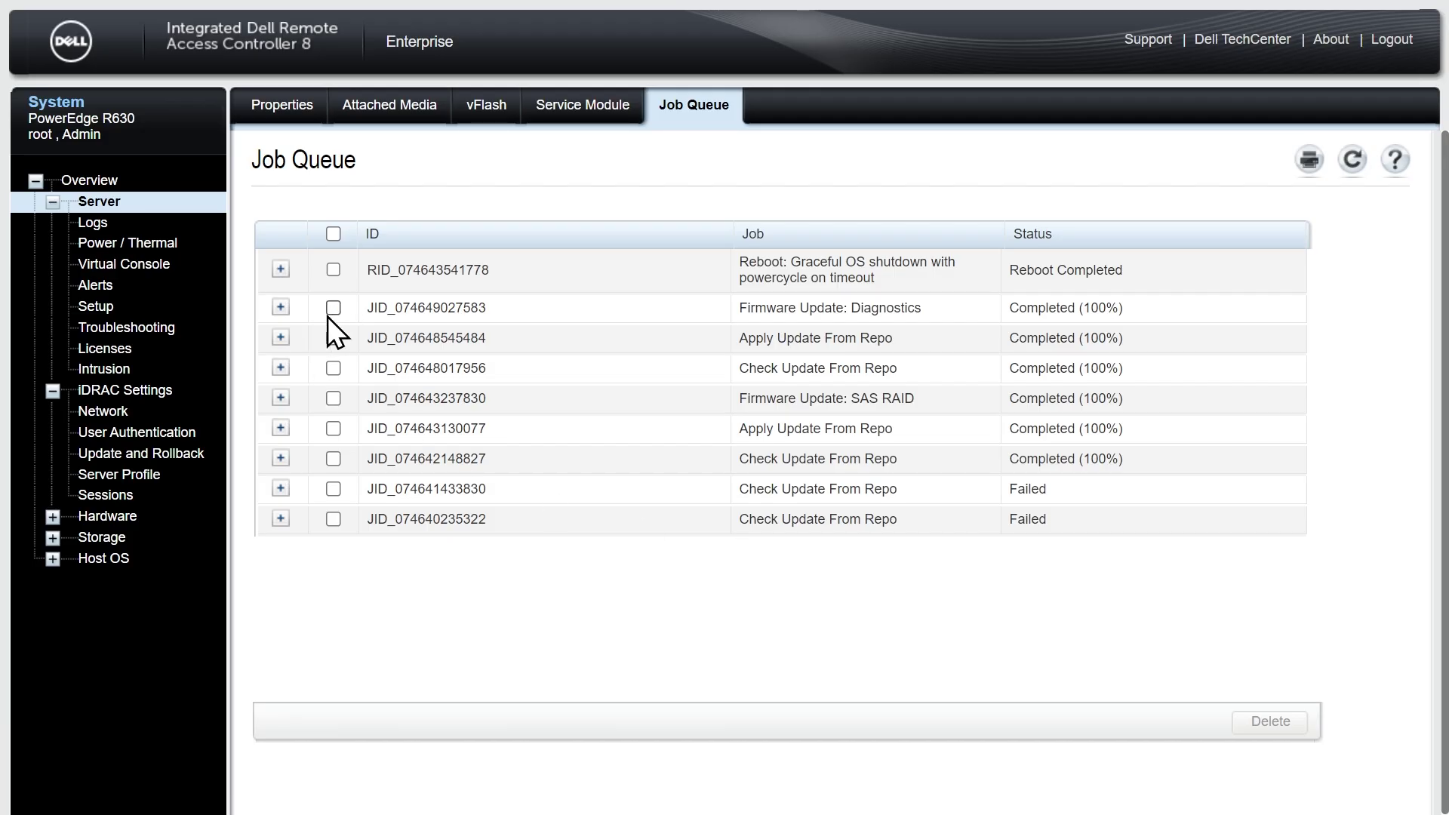
Step: Delete the finished Diagnostics firmware job and the other completed job from the queue
{"action": "left_click", "coordinate": [329, 310]}
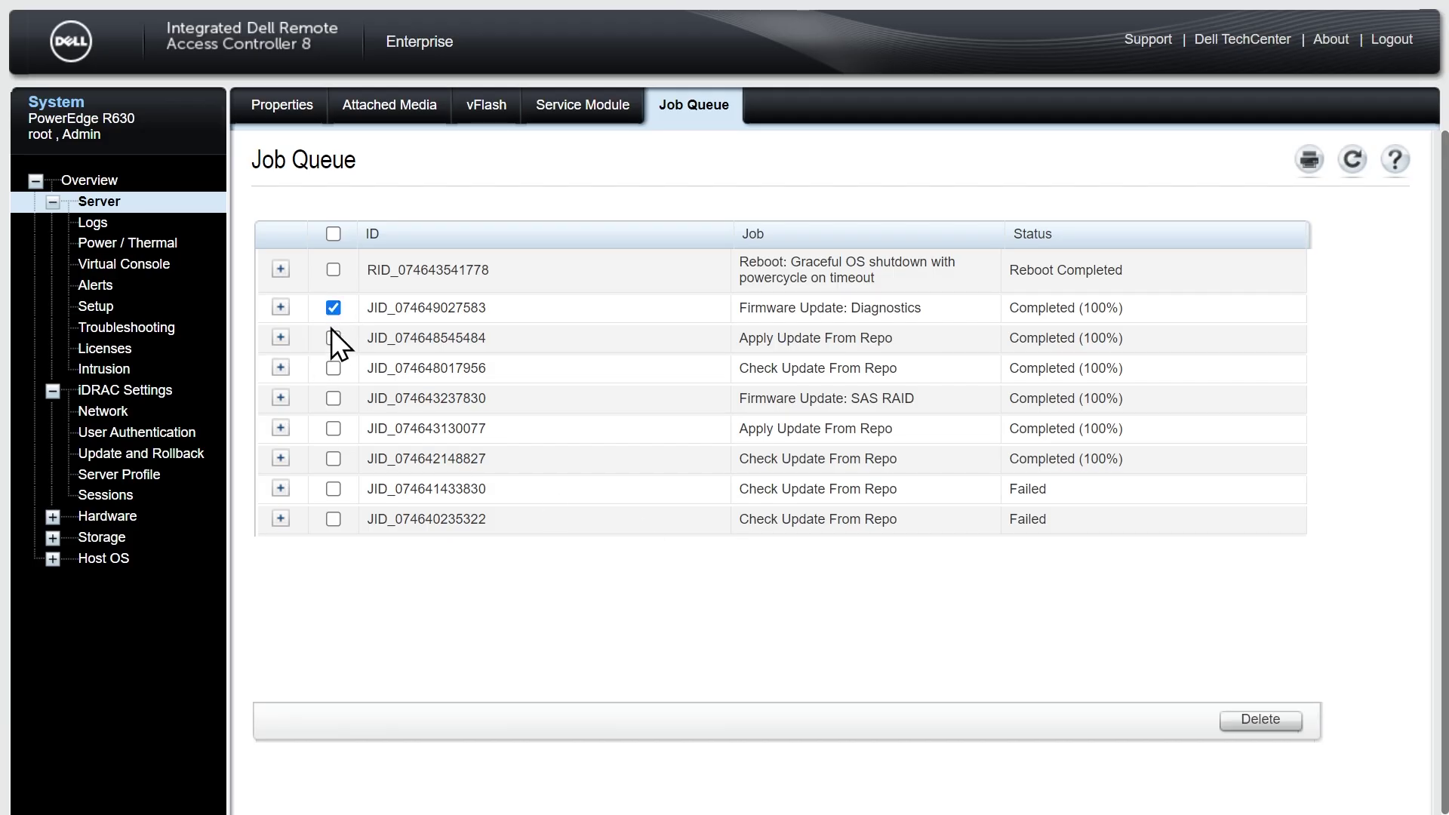
{"action": "left_click", "coordinate": [333, 368]}
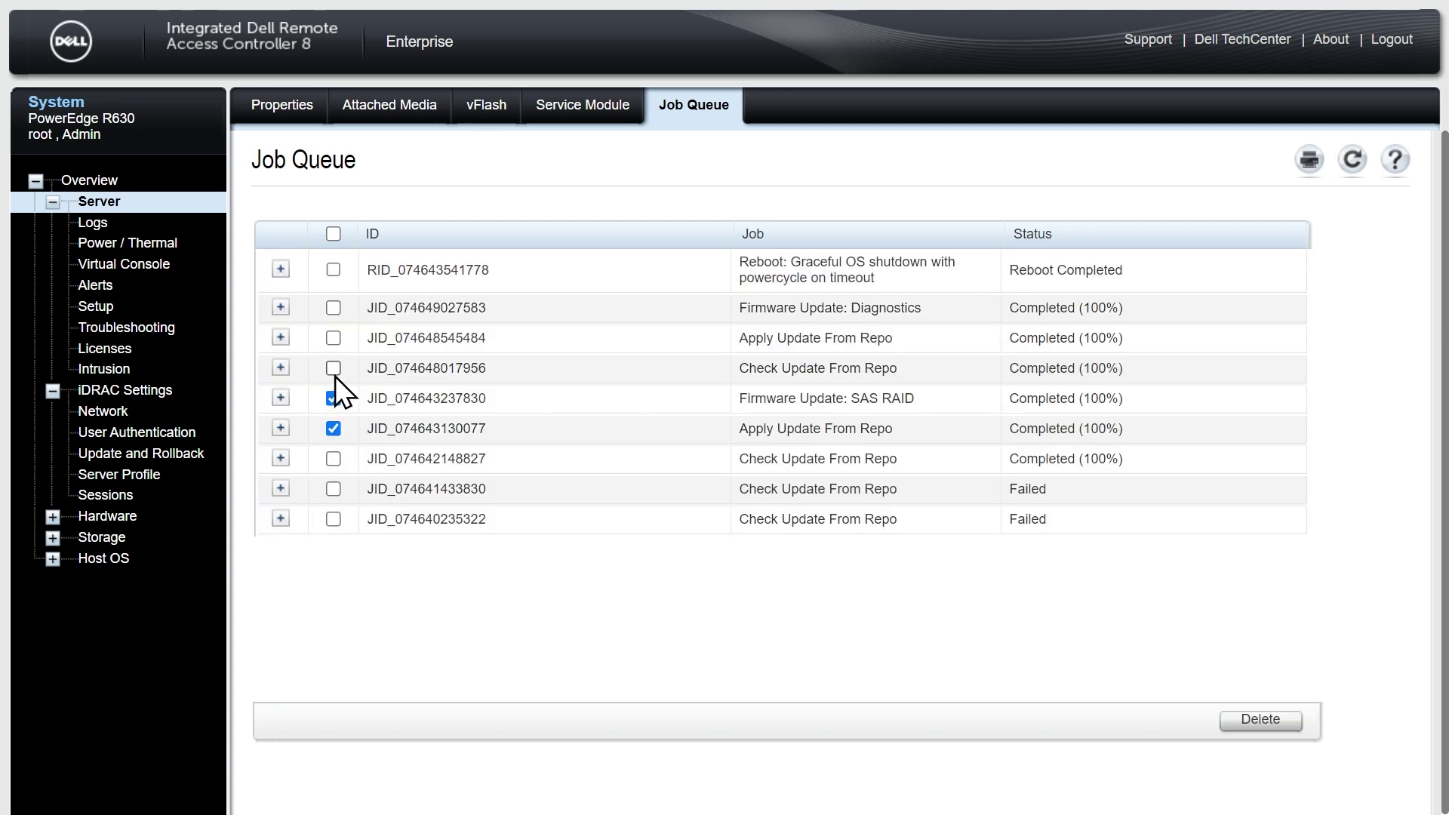
{"action": "left_click", "coordinate": [1277, 723]}
{"action": "left_click", "coordinate": [792, 78]}
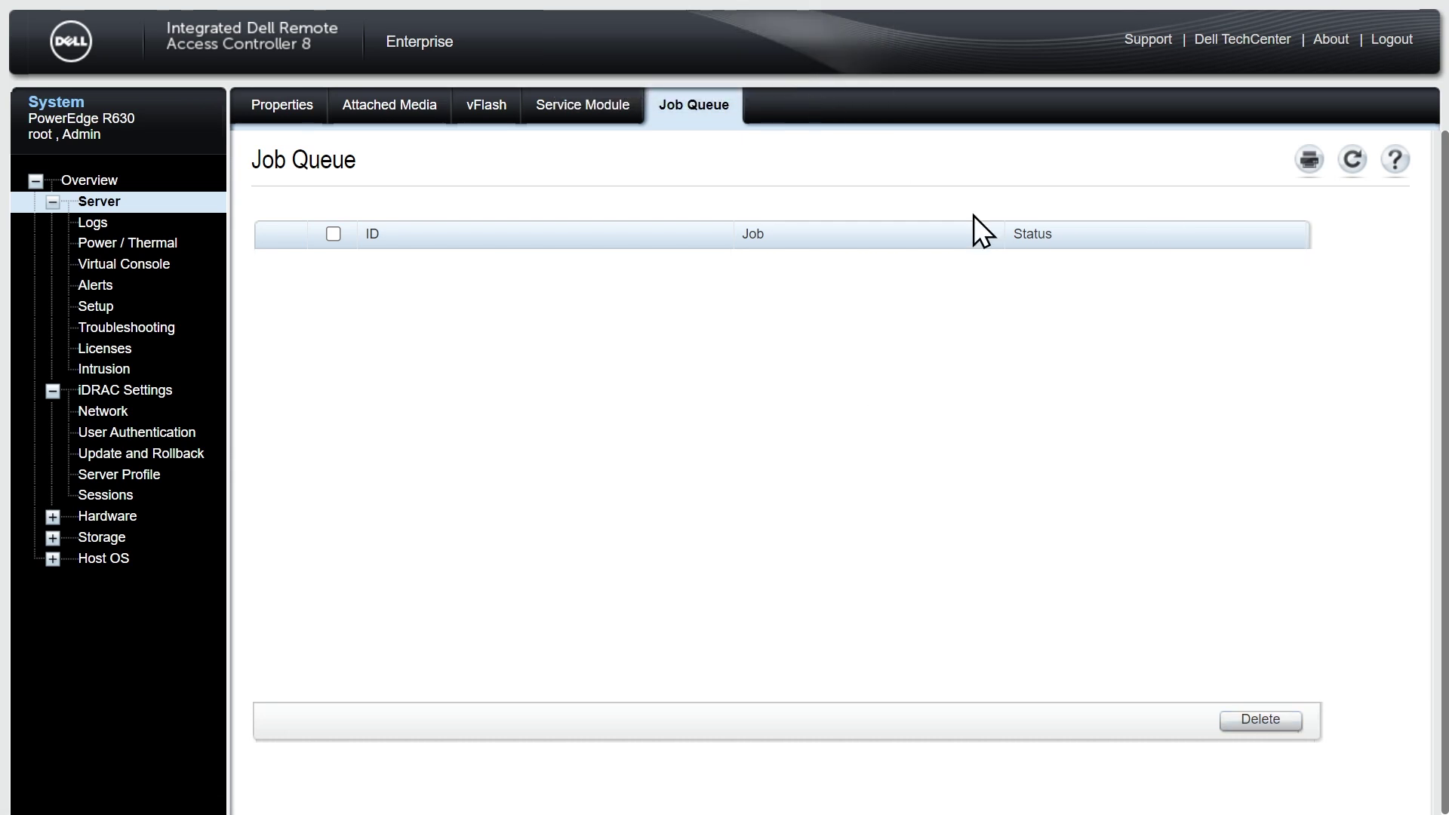
Step: Check the HTTPS Dell downloads repository for firmware updates from Update and Rollback
{"action": "left_click", "coordinate": [155, 462]}
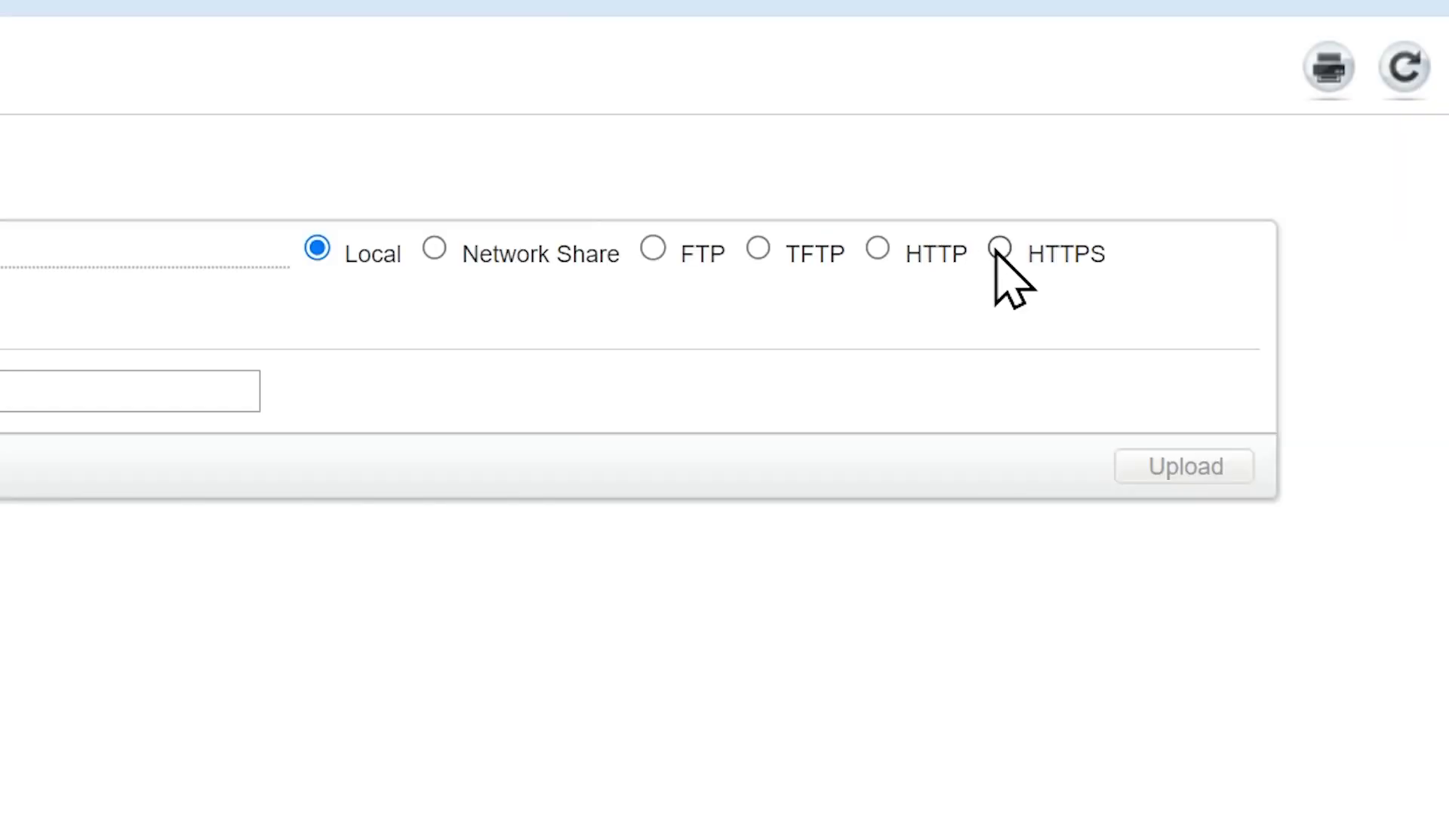
{"action": "left_click", "coordinate": [996, 249]}
{"action": "type", "text": "downloads.de"}
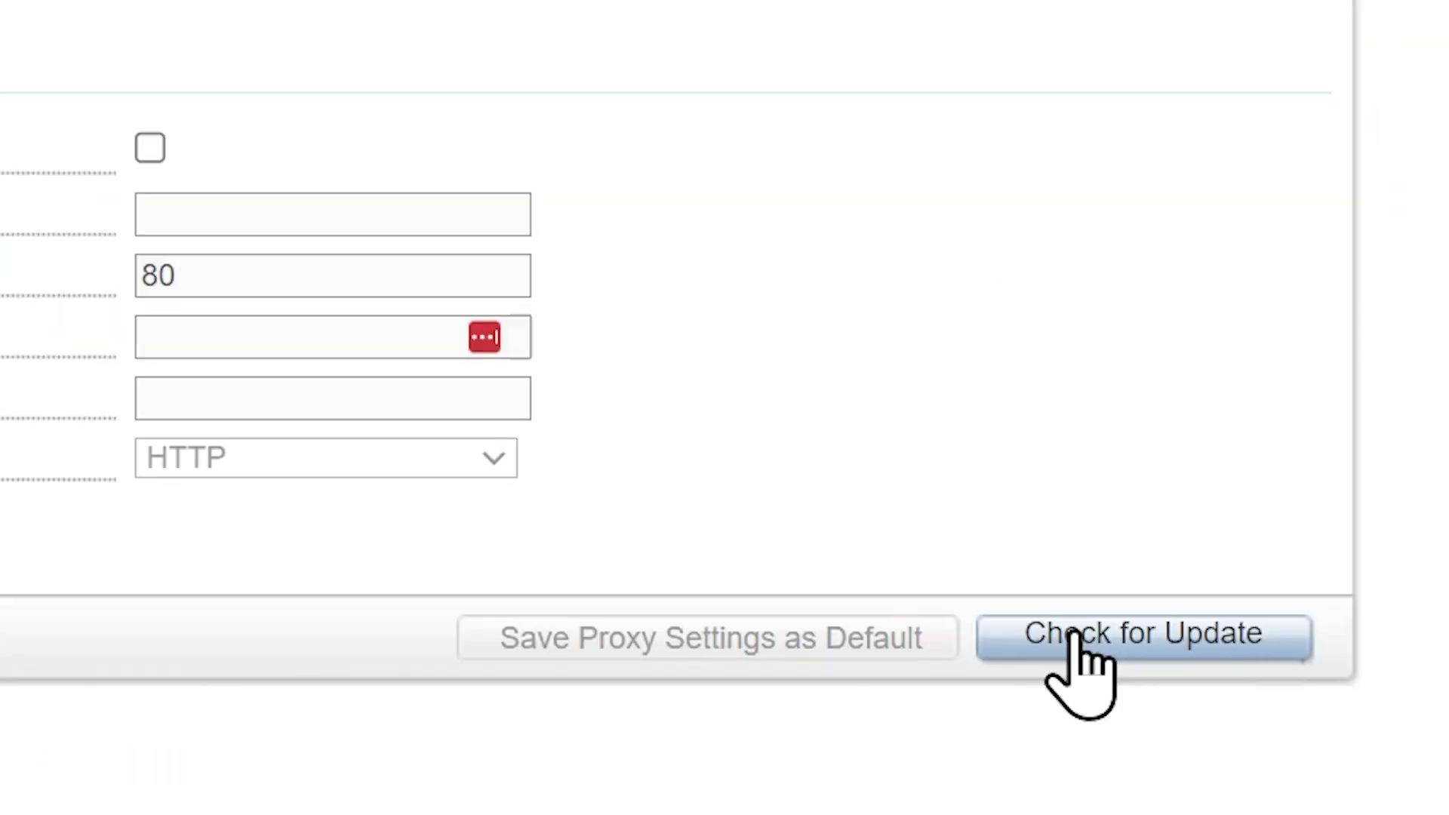
{"action": "left_click", "coordinate": [1075, 638]}
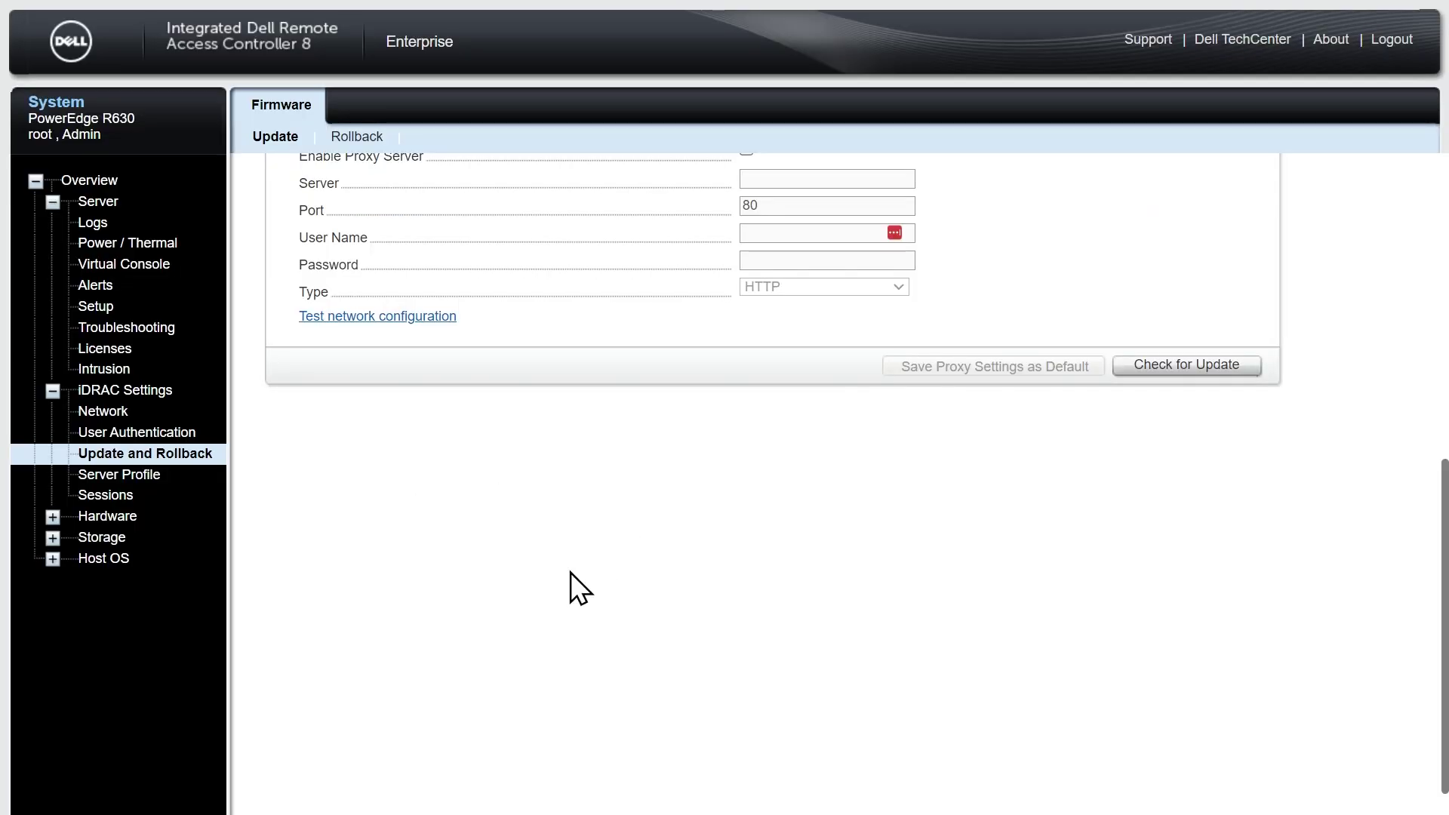
{"action": "scroll", "coordinate": [577, 593], "scroll_direction": "up", "scroll_amount": 3}
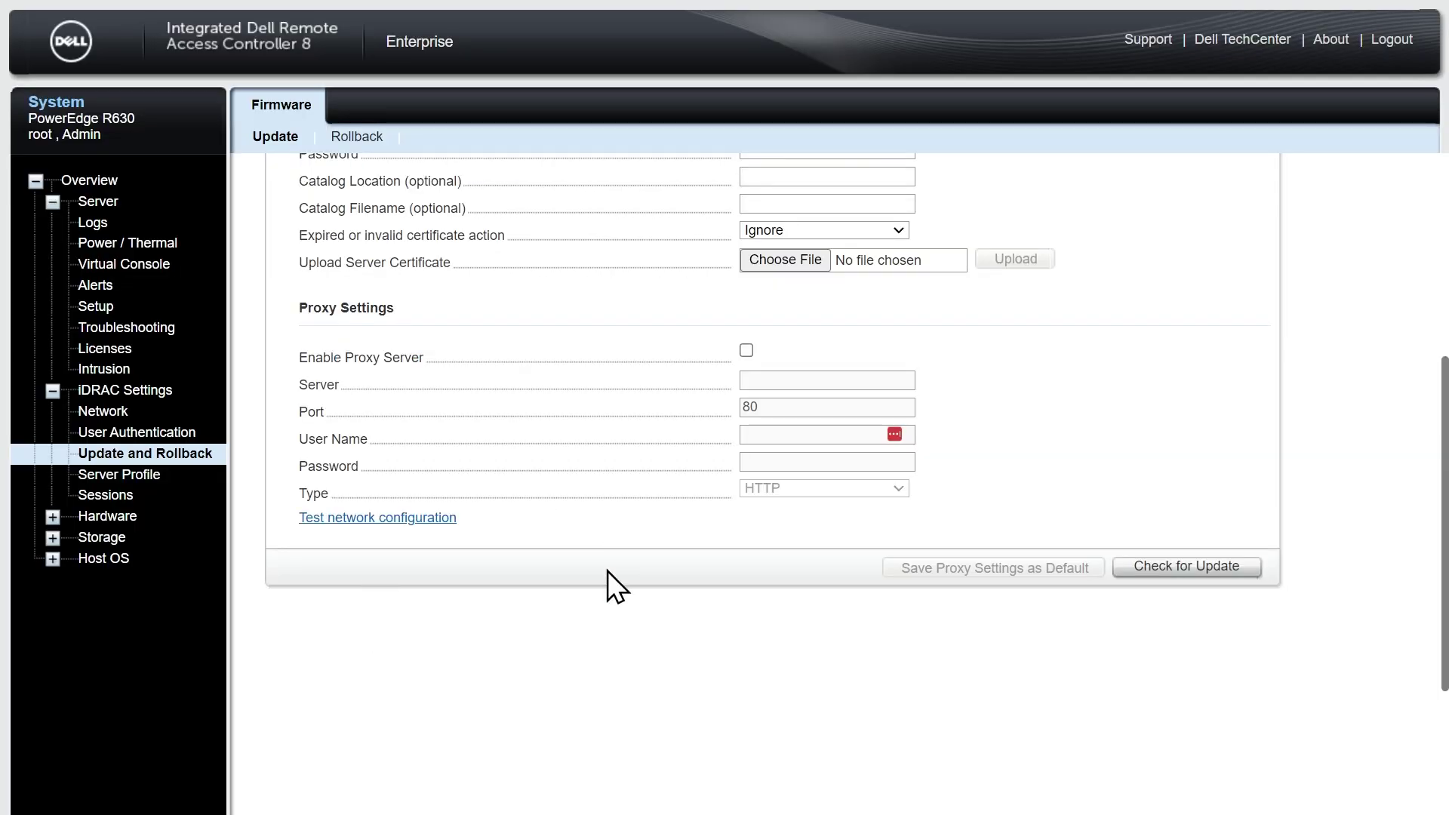
Step: Open the iDRAC information summary and highlight firmware 2.85.85.85's update date
{"action": "left_click", "coordinate": [156, 396]}
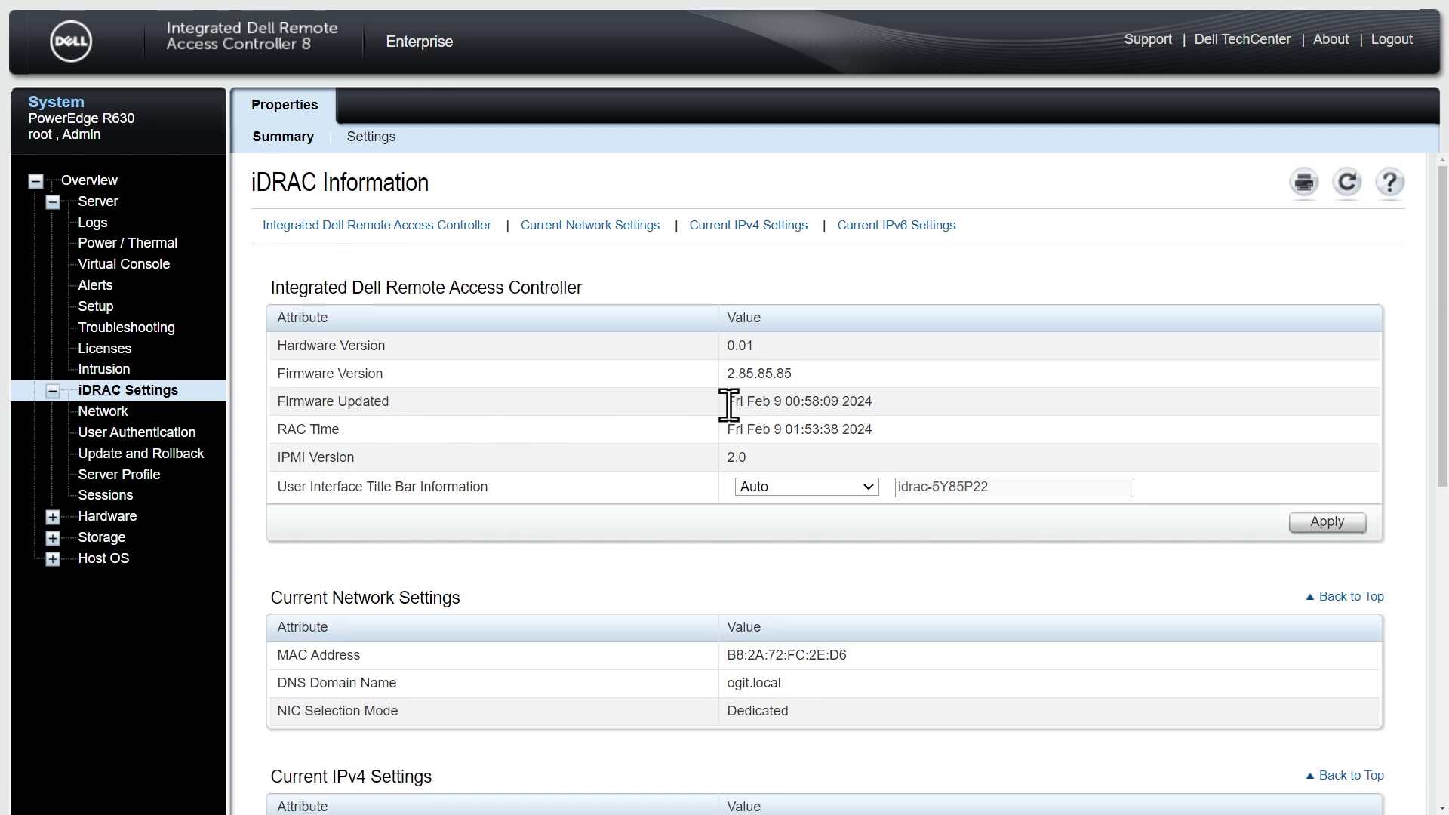
{"action": "left_click_drag", "start_coordinate": [727, 403], "coordinate": [782, 403]}
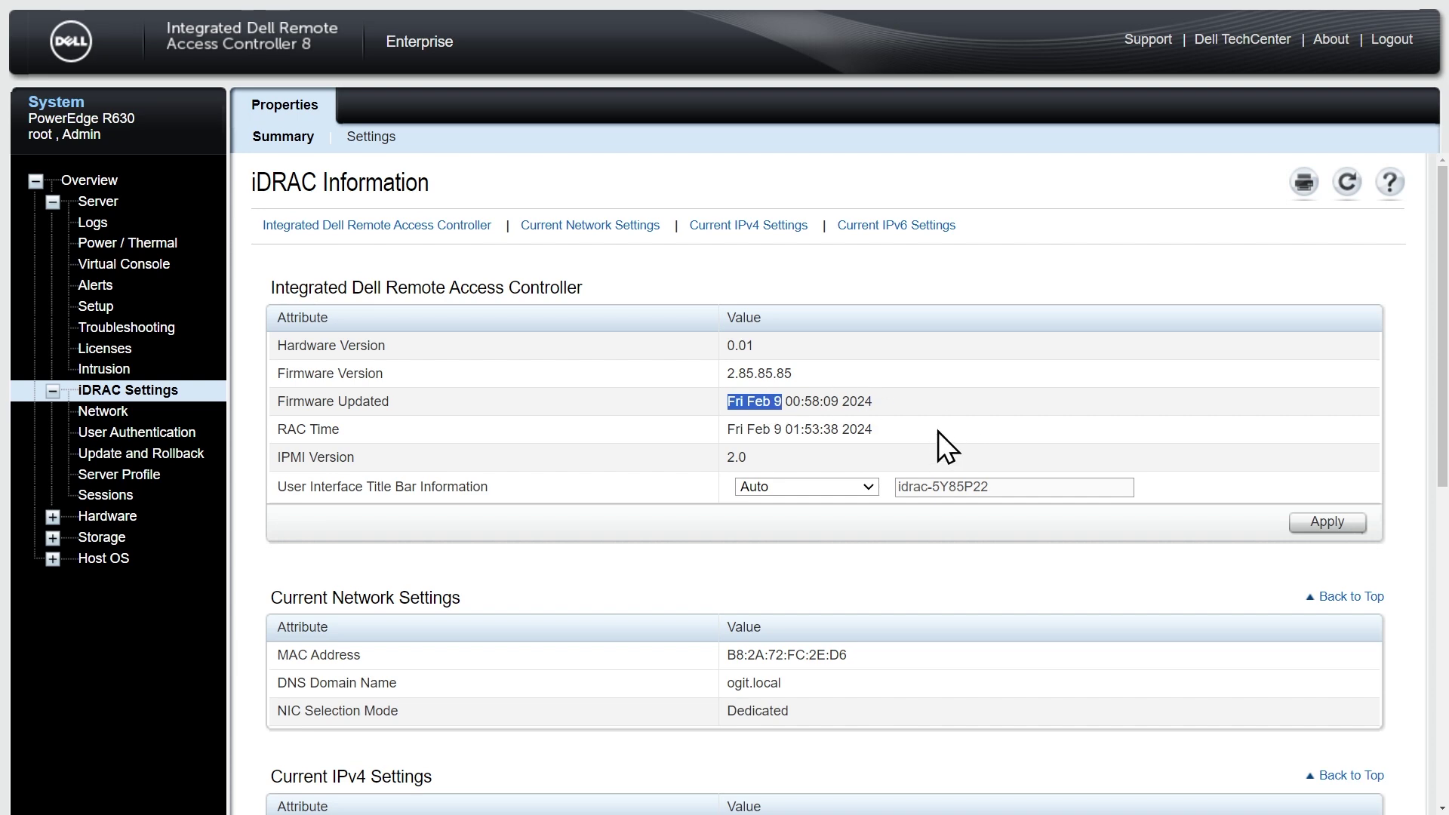
{"action": "scroll", "coordinate": [939, 432], "scroll_direction": "down", "scroll_amount": 5}
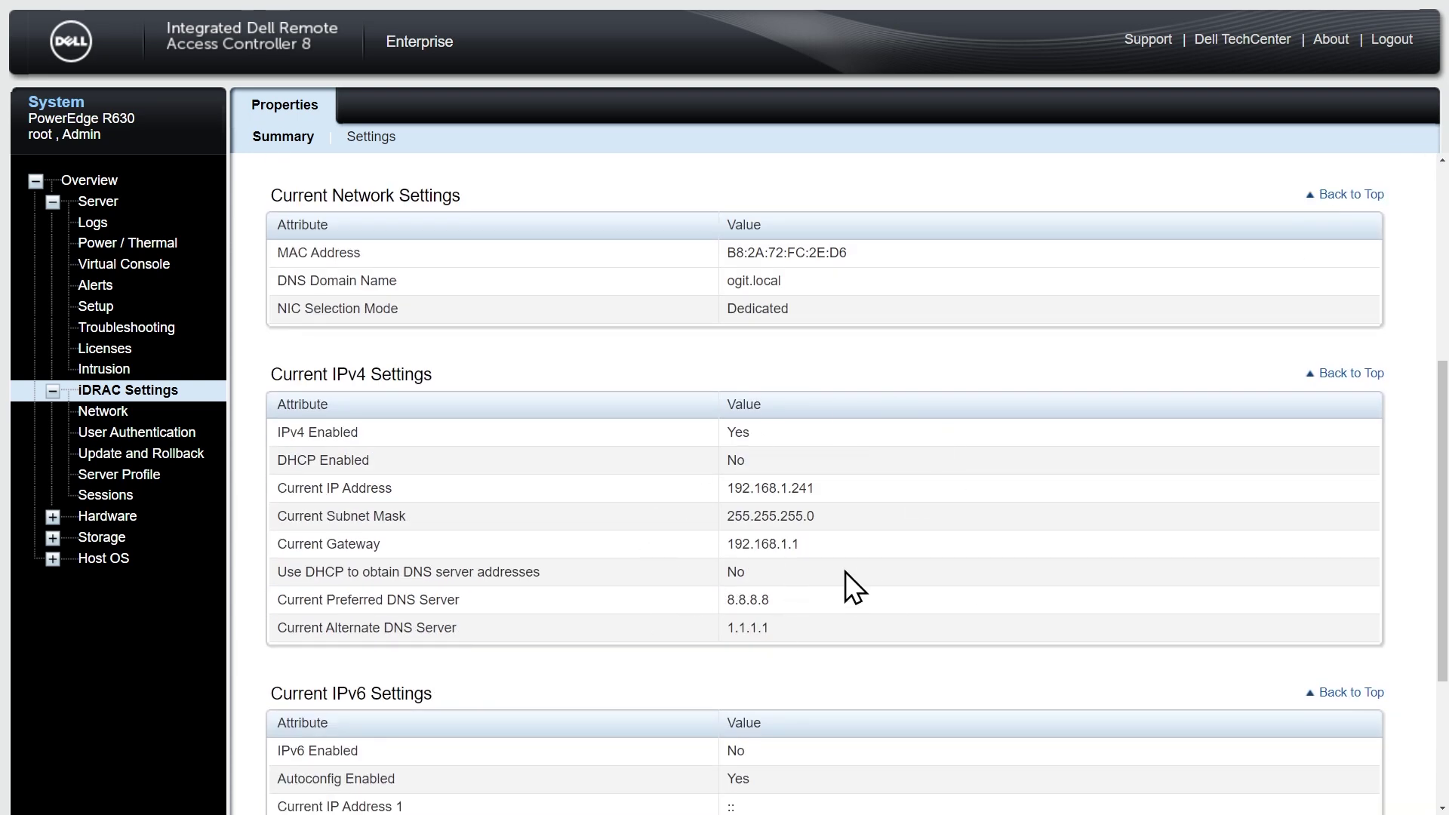
{"action": "scroll", "coordinate": [589, 452], "scroll_direction": "up", "scroll_amount": 5}
Step: Set and apply the US/Pacific time zone
{"action": "left_click", "coordinate": [389, 147]}
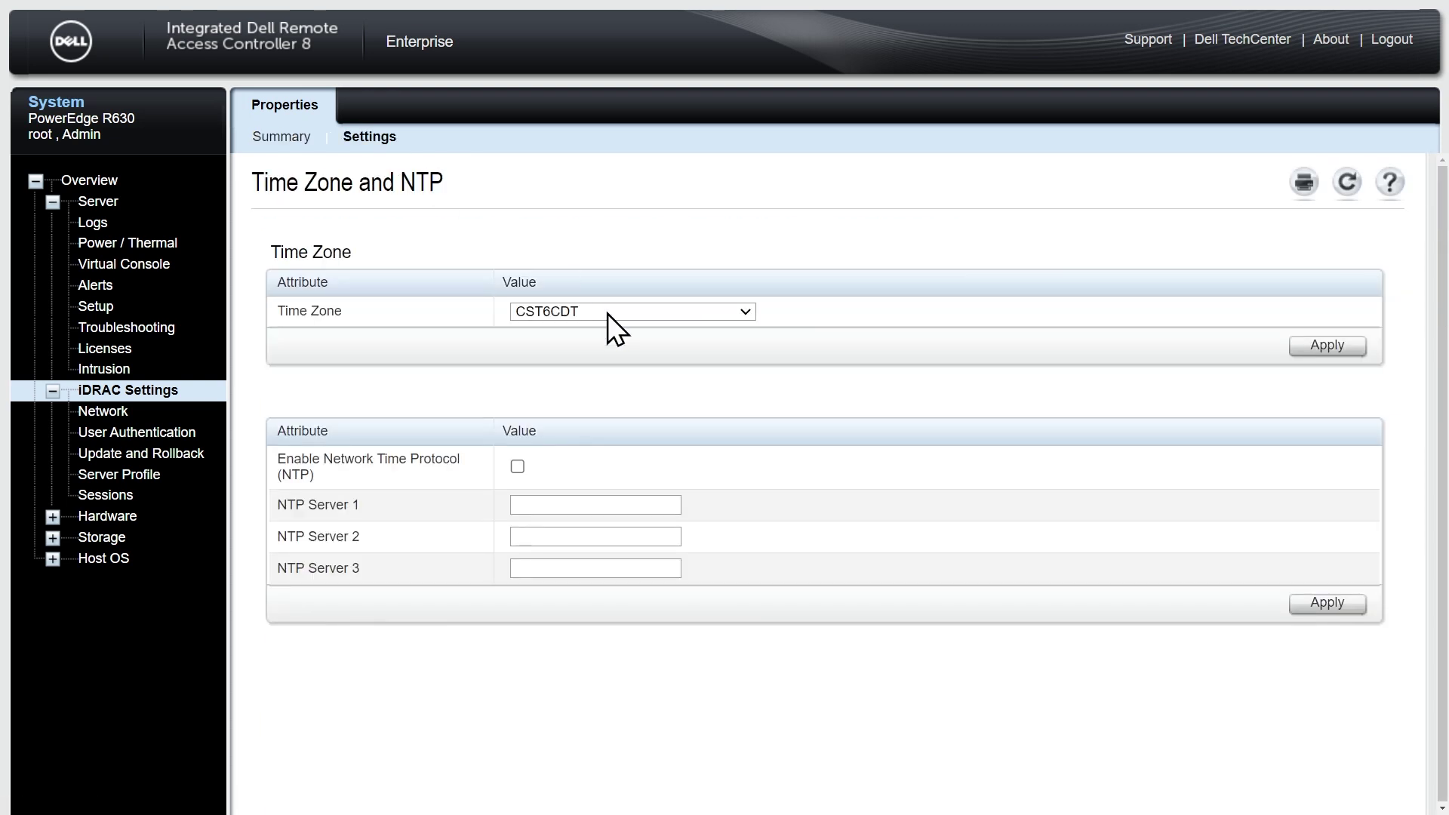
{"action": "left_click", "coordinate": [608, 313]}
{"action": "scroll", "coordinate": [635, 427], "scroll_direction": "down", "scroll_amount": 4}
{"action": "scroll", "coordinate": [636, 427], "scroll_direction": "down", "scroll_amount": 10}
{"action": "left_click", "coordinate": [604, 628]}
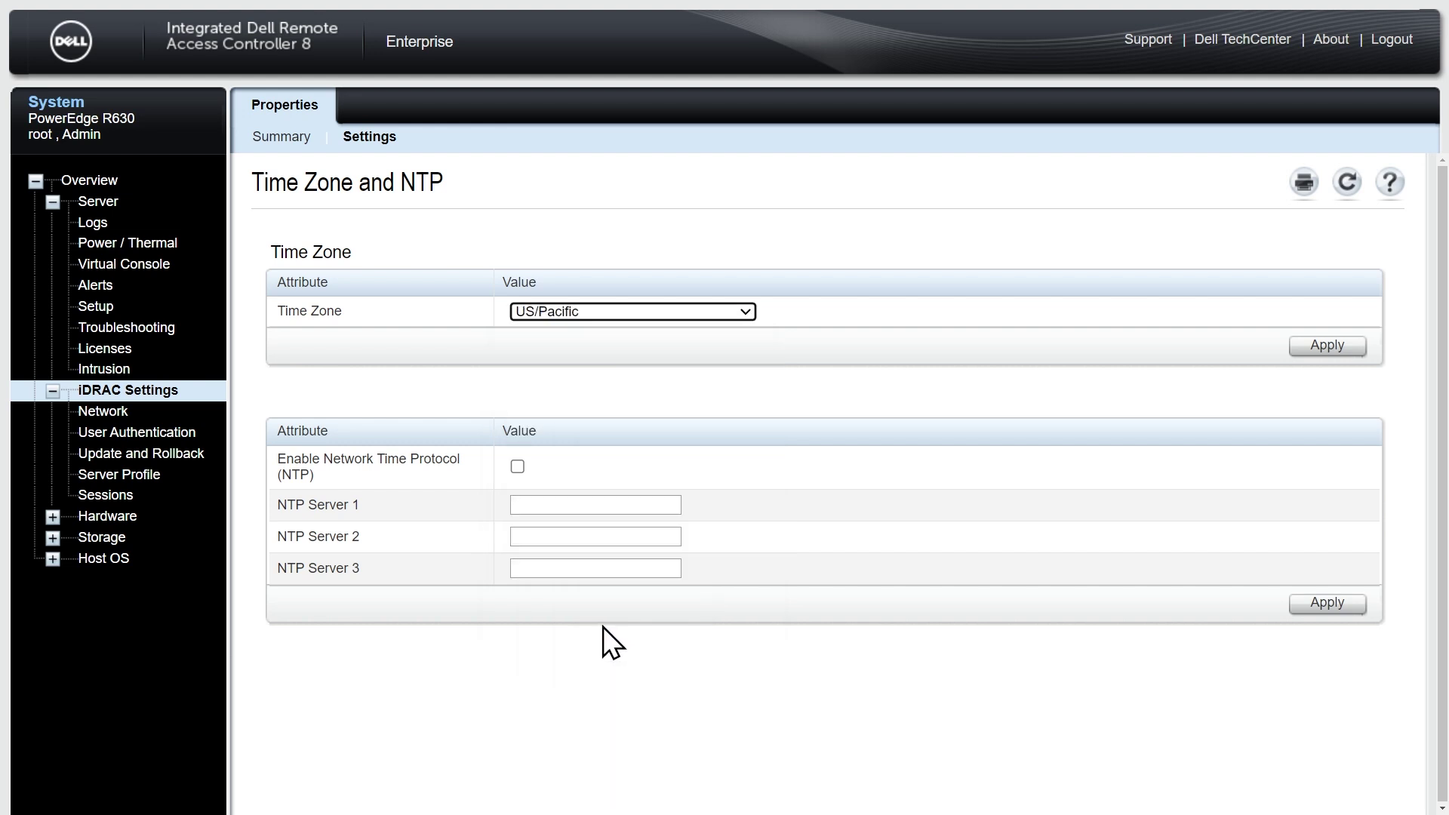
{"action": "left_click", "coordinate": [1314, 346]}
Step: Enable NTP with 0.north-america.pool.ntp.org pasted as NTP Server 1 and apply
{"action": "left_click", "coordinate": [517, 467]}
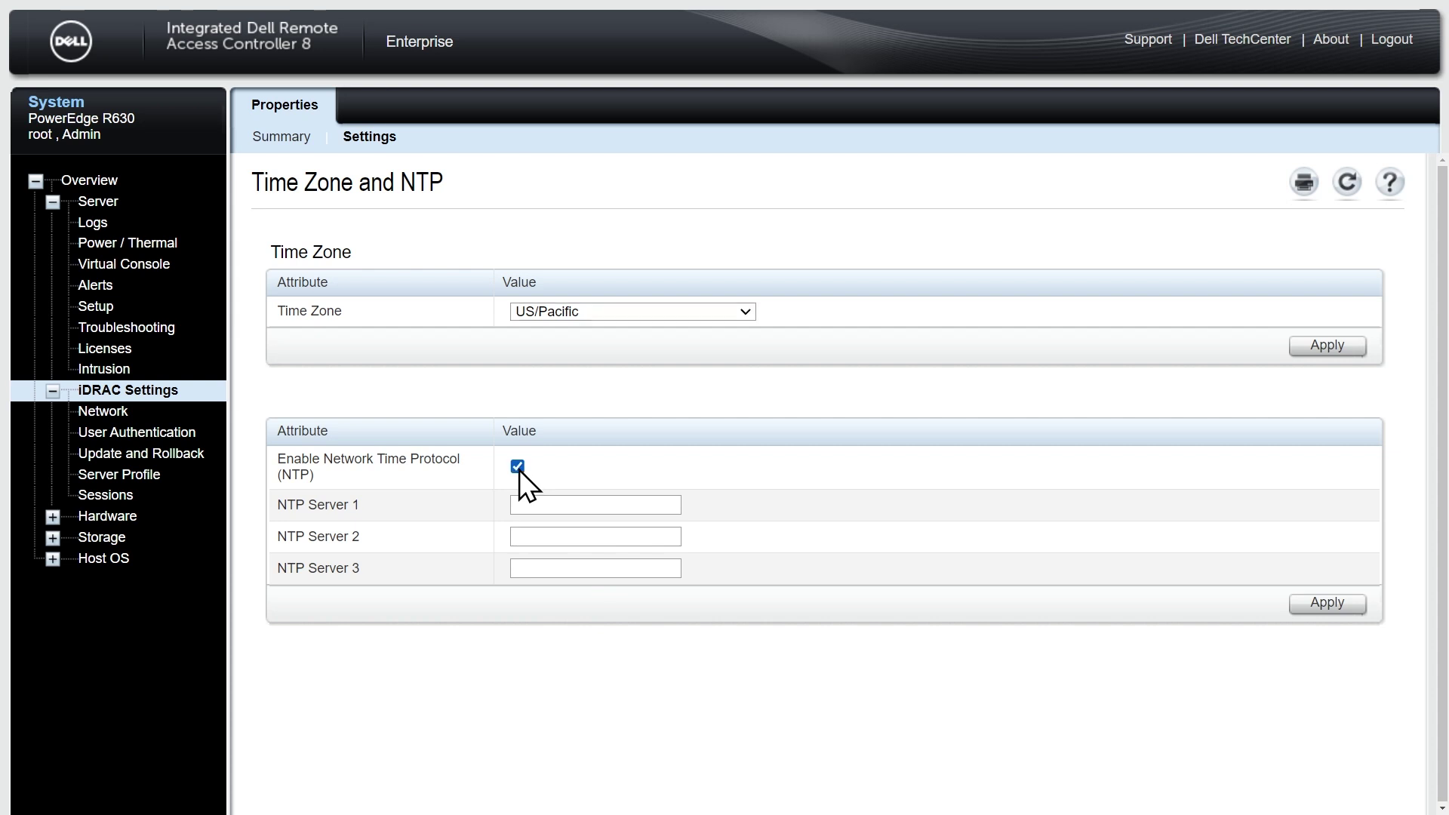
{"action": "right_click", "coordinate": [537, 504]}
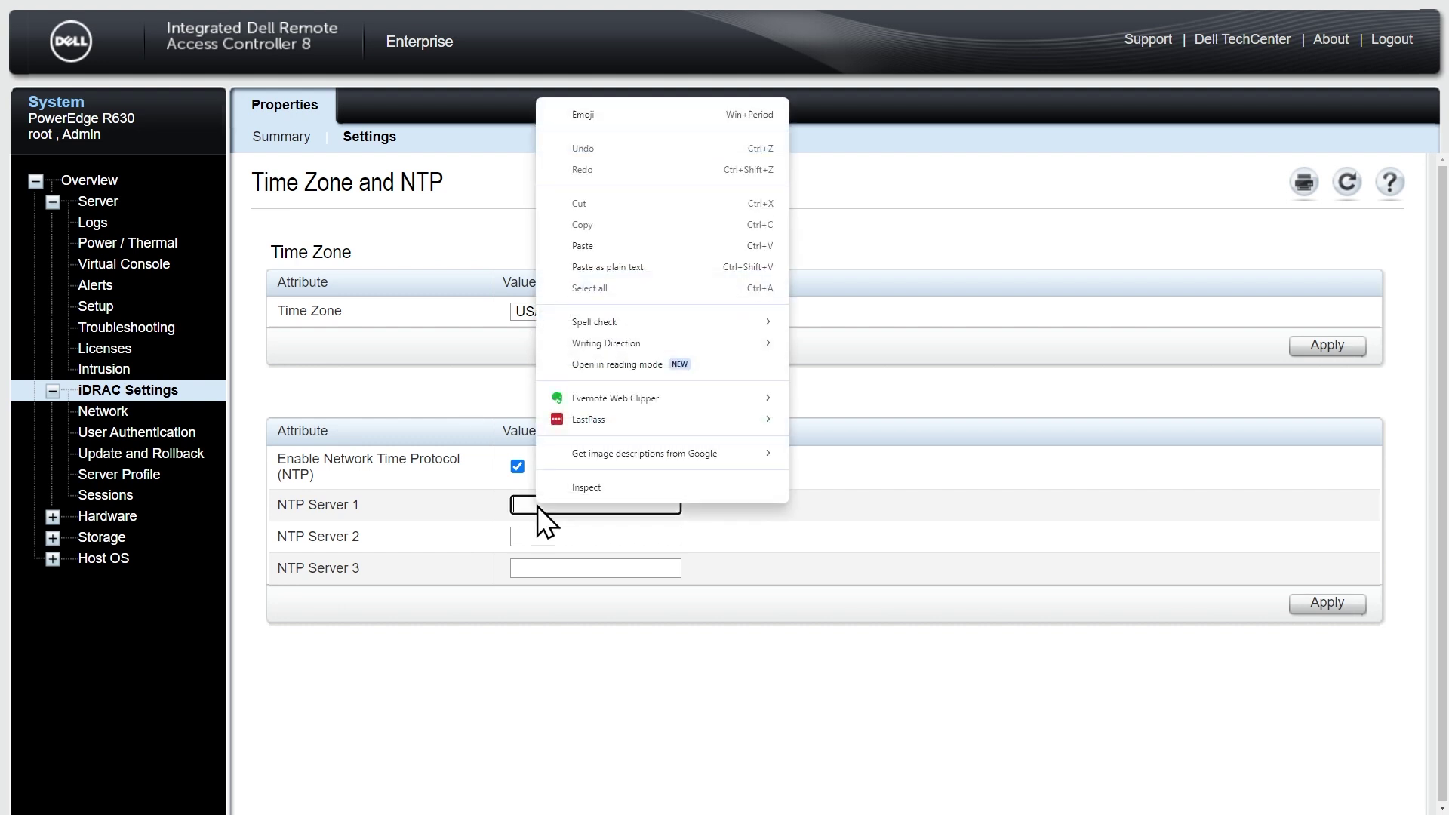
{"action": "left_click", "coordinate": [610, 247]}
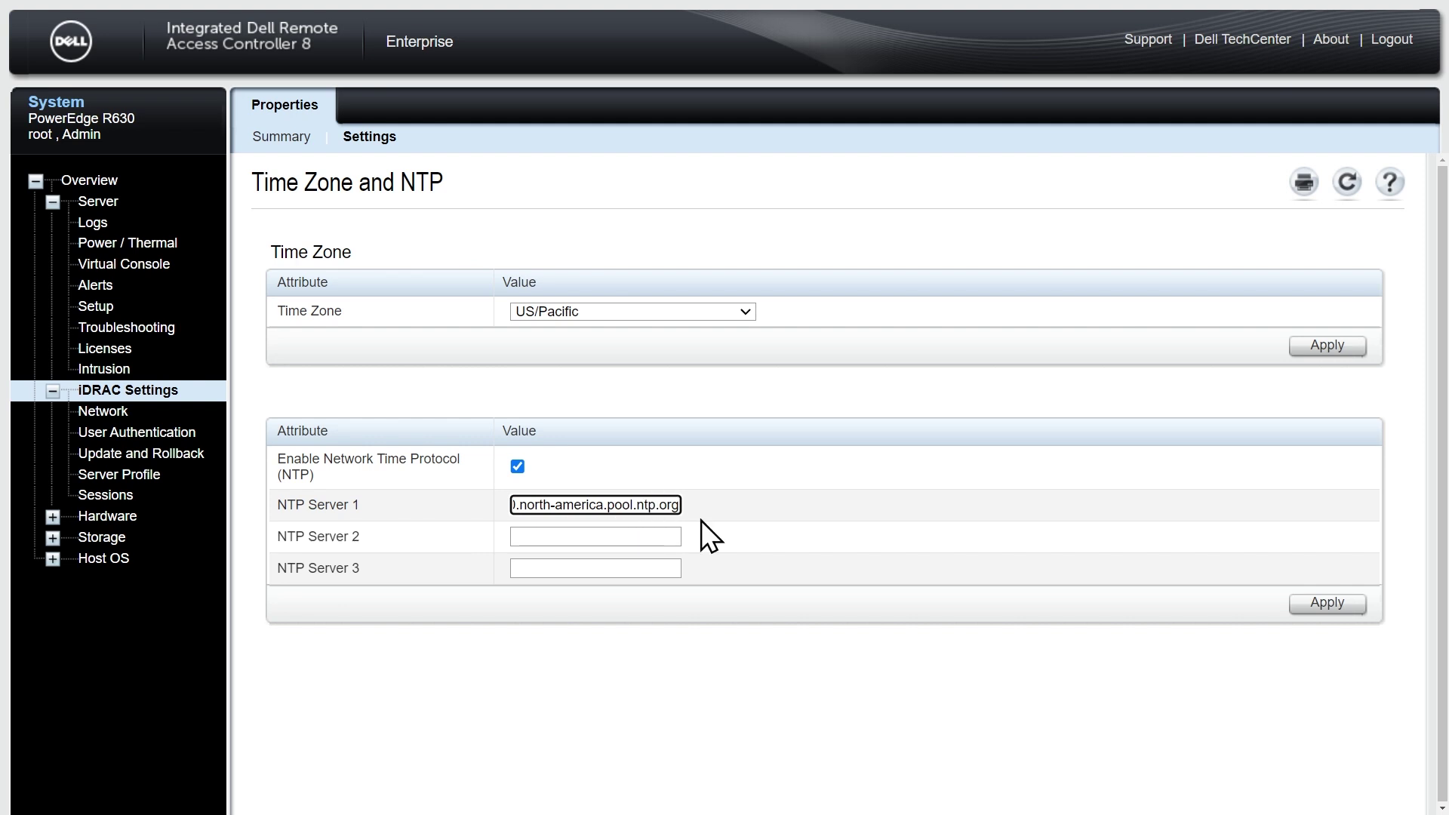
{"action": "left_click", "coordinate": [1313, 604]}
Step: Open the server summary and highlight the firmware version 2.85.85.85
{"action": "left_click", "coordinate": [100, 203]}
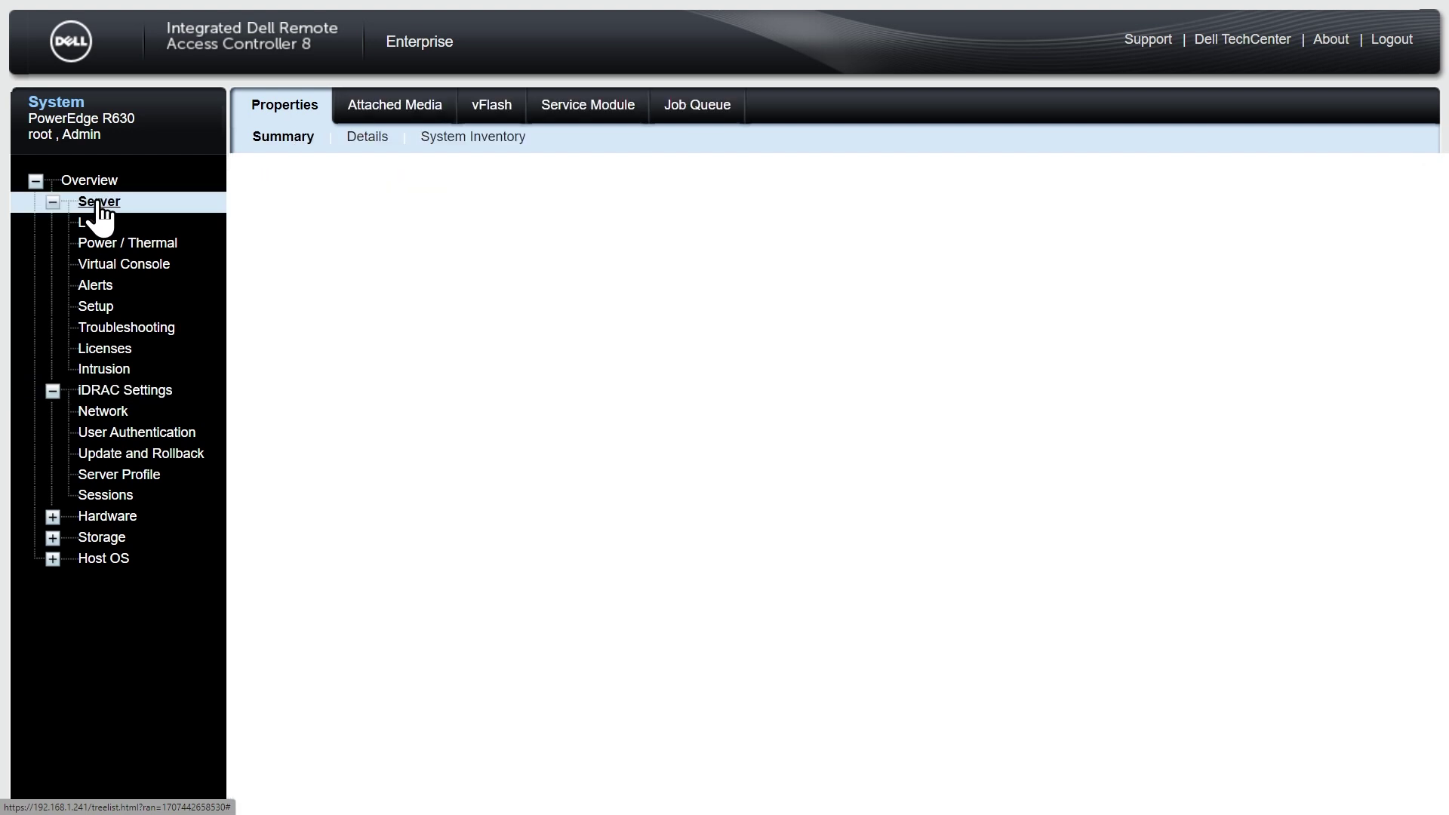
{"action": "scroll", "coordinate": [582, 430], "scroll_direction": "down", "scroll_amount": 8}
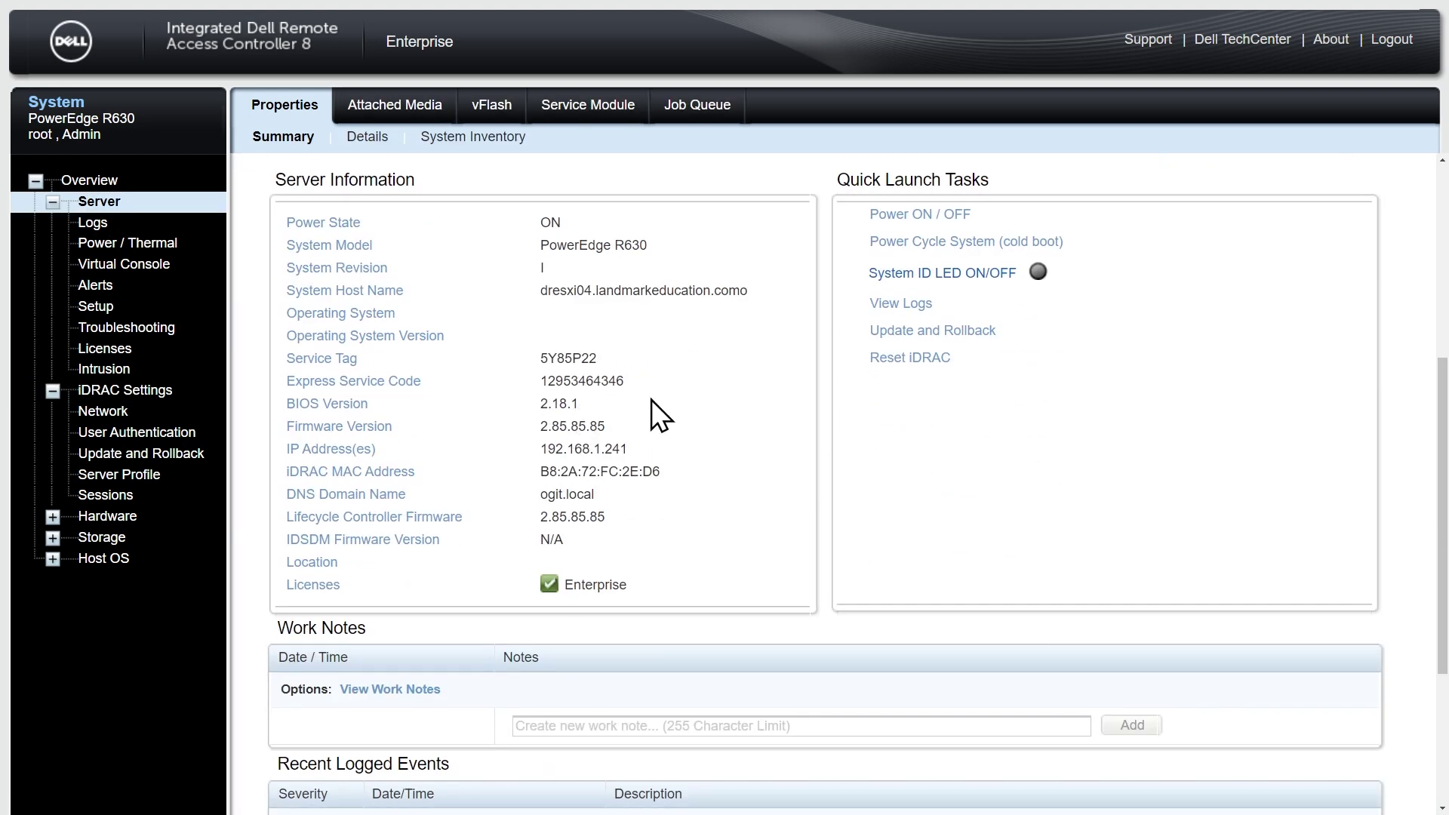
{"action": "left_click_drag", "start_coordinate": [534, 403], "coordinate": [587, 426]}
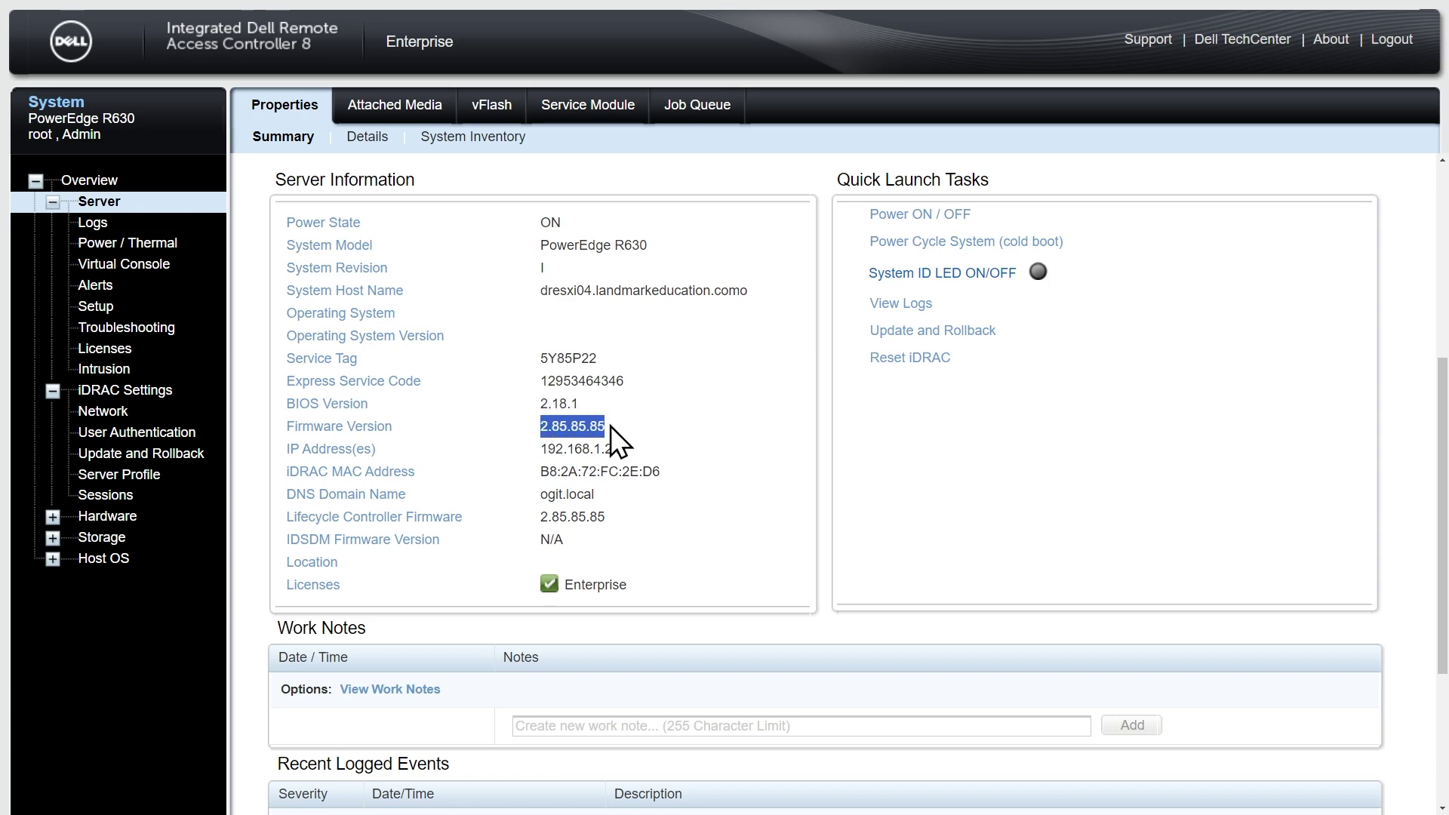
{"action": "scroll", "coordinate": [654, 446], "scroll_direction": "up", "scroll_amount": 1}
{"action": "scroll", "coordinate": [655, 448], "scroll_direction": "down", "scroll_amount": 5}
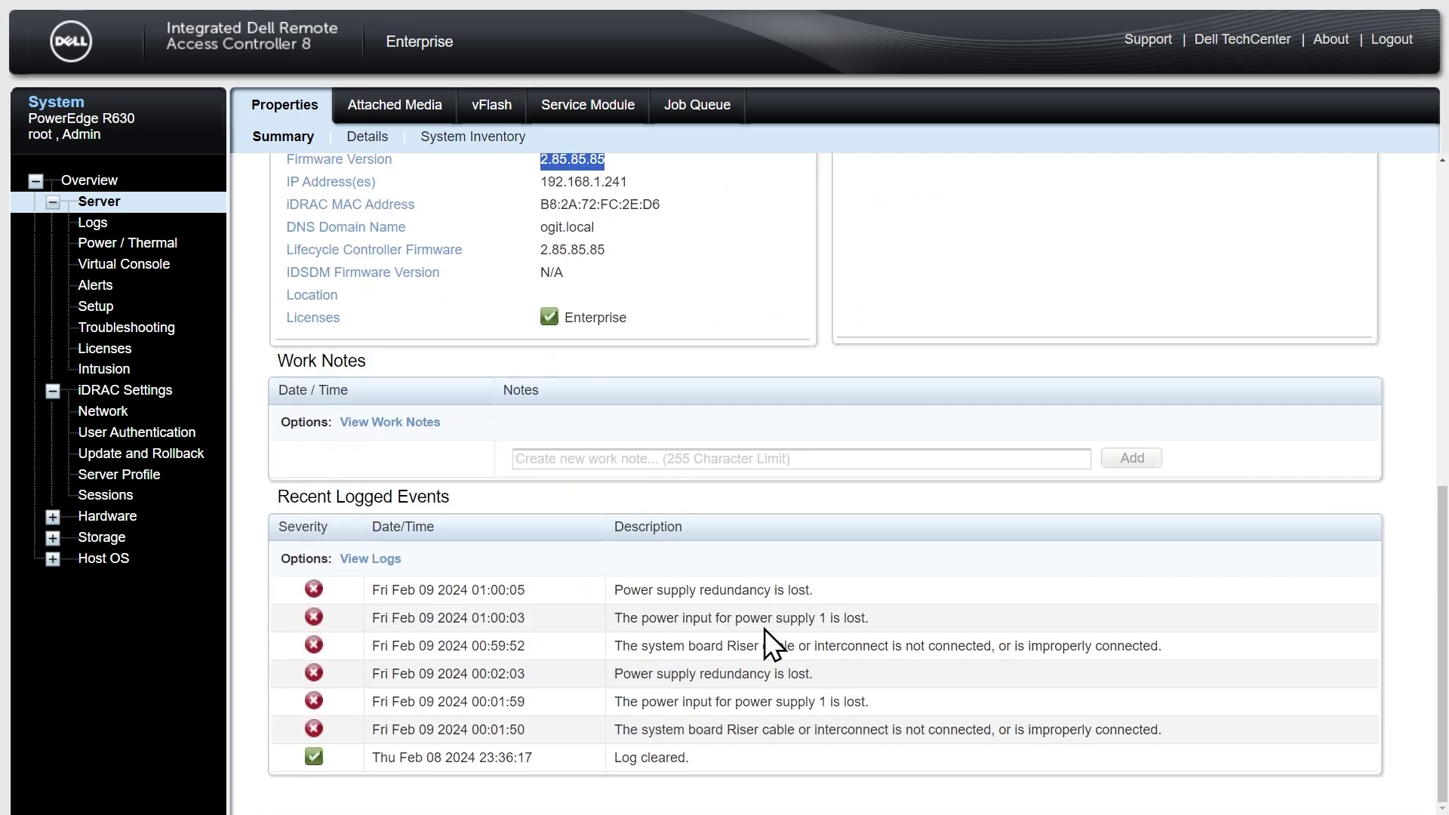
Step: Highlight the power supply redundancy lost and riser cable connection error events
{"action": "triple_click", "coordinate": [758, 592]}
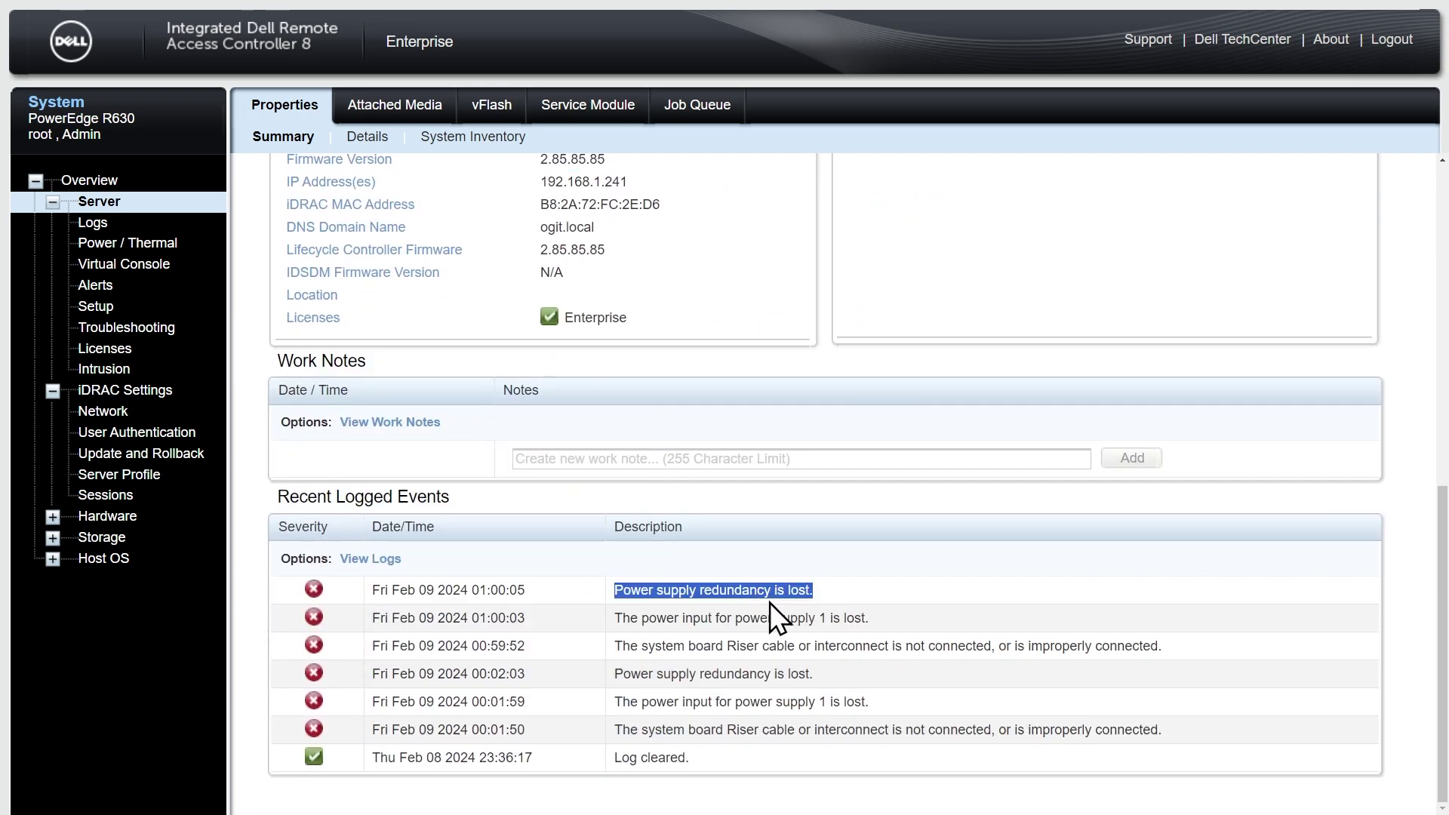
{"action": "triple_click", "coordinate": [770, 649]}
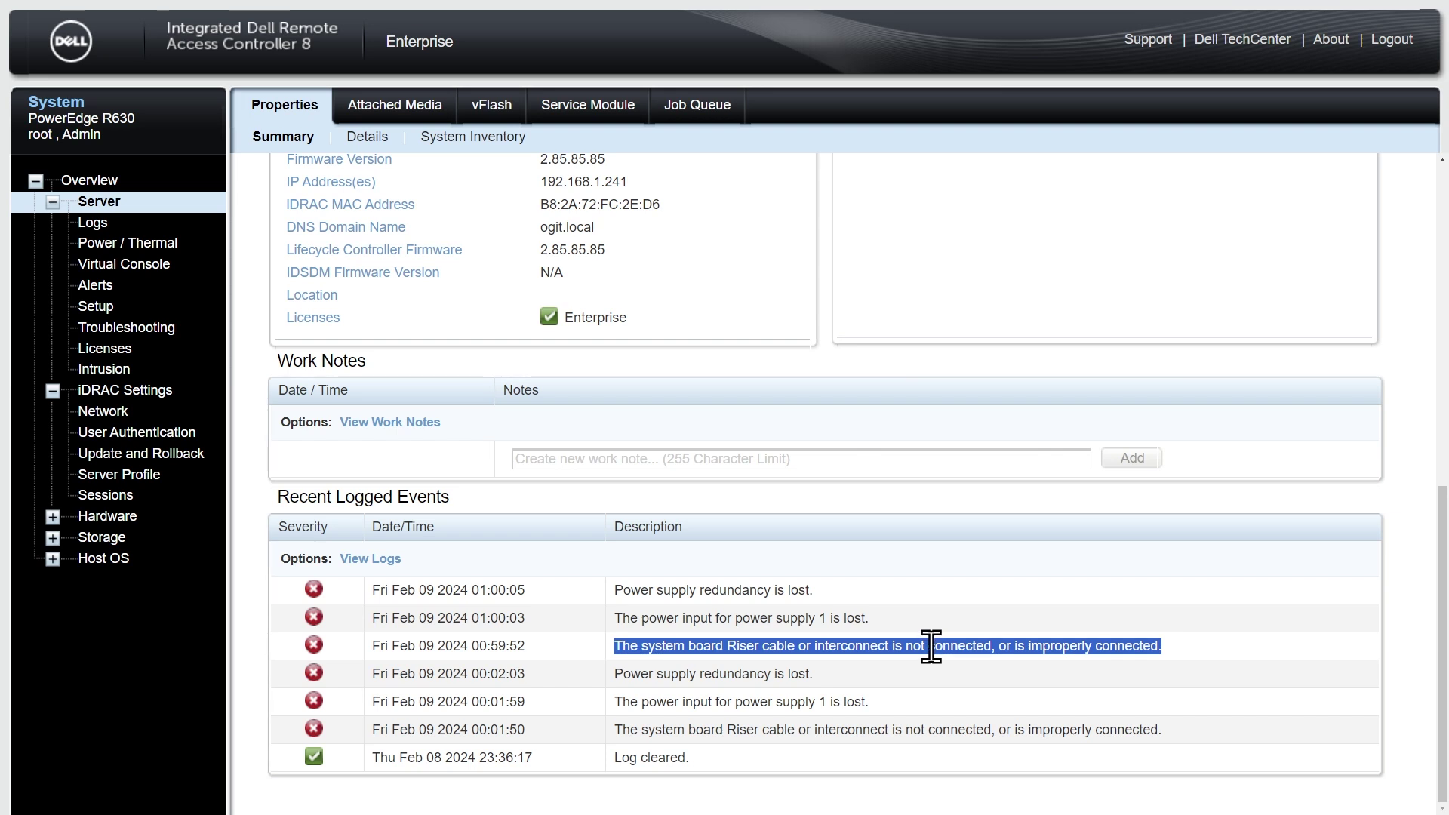
{"action": "scroll", "coordinate": [867, 656], "scroll_direction": "up", "scroll_amount": 8}
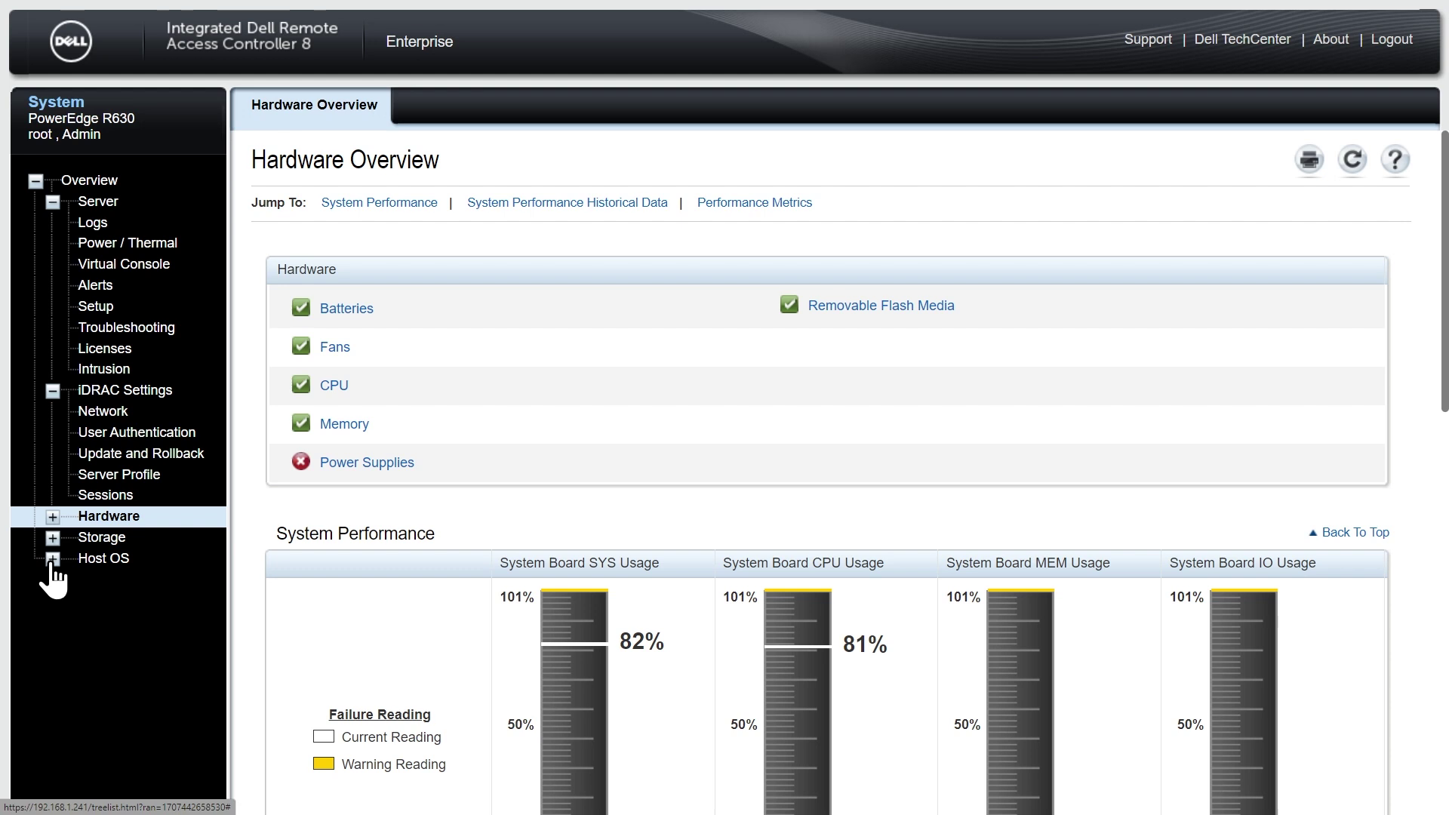
Step: Review the physical disk setup, then show the Virtual Disks page, which reports no virtual disks for the 931 GB SSD
{"action": "left_click", "coordinate": [55, 537]}
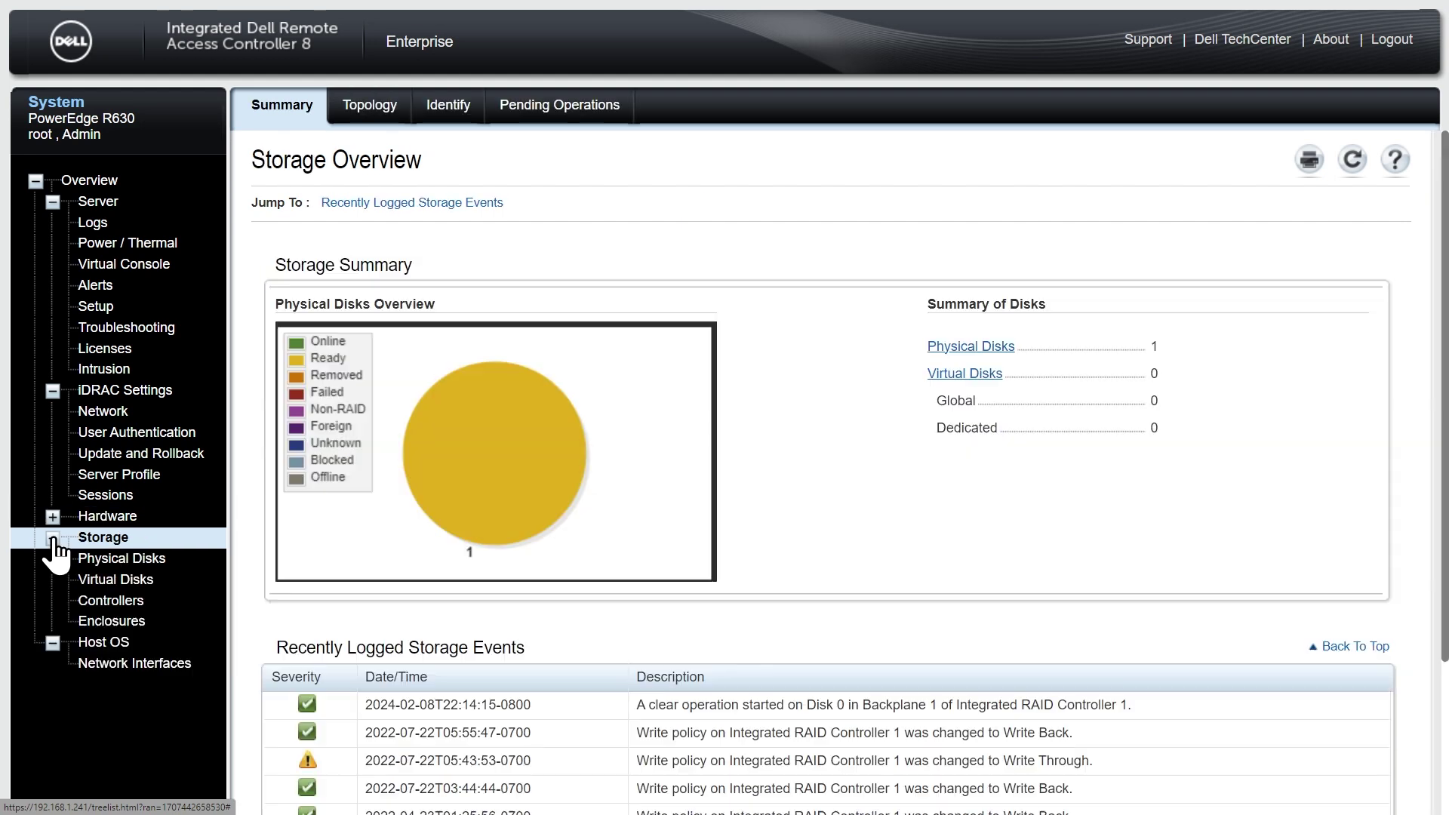
{"action": "left_click", "coordinate": [120, 562]}
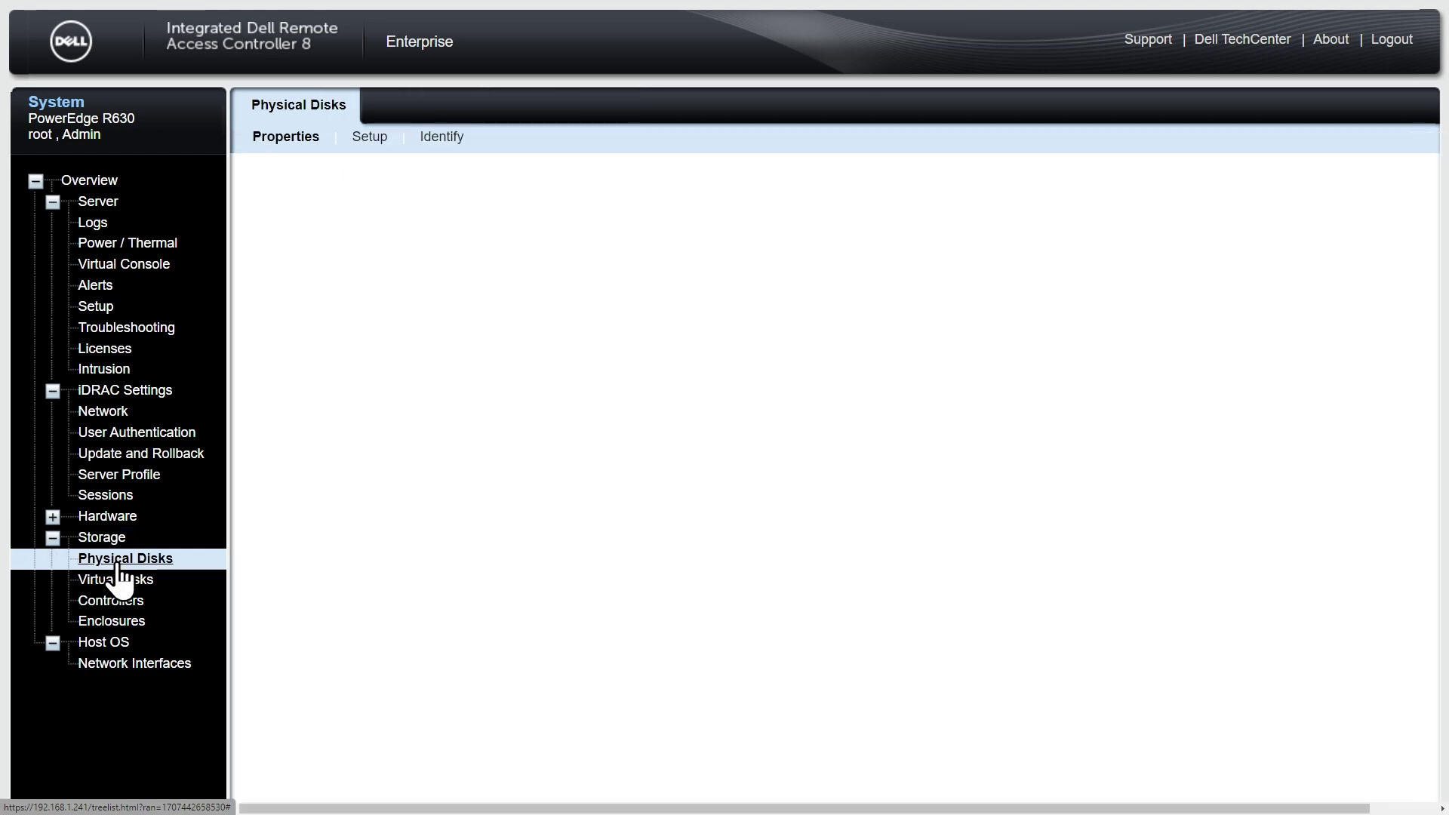
{"action": "left_click", "coordinate": [371, 139]}
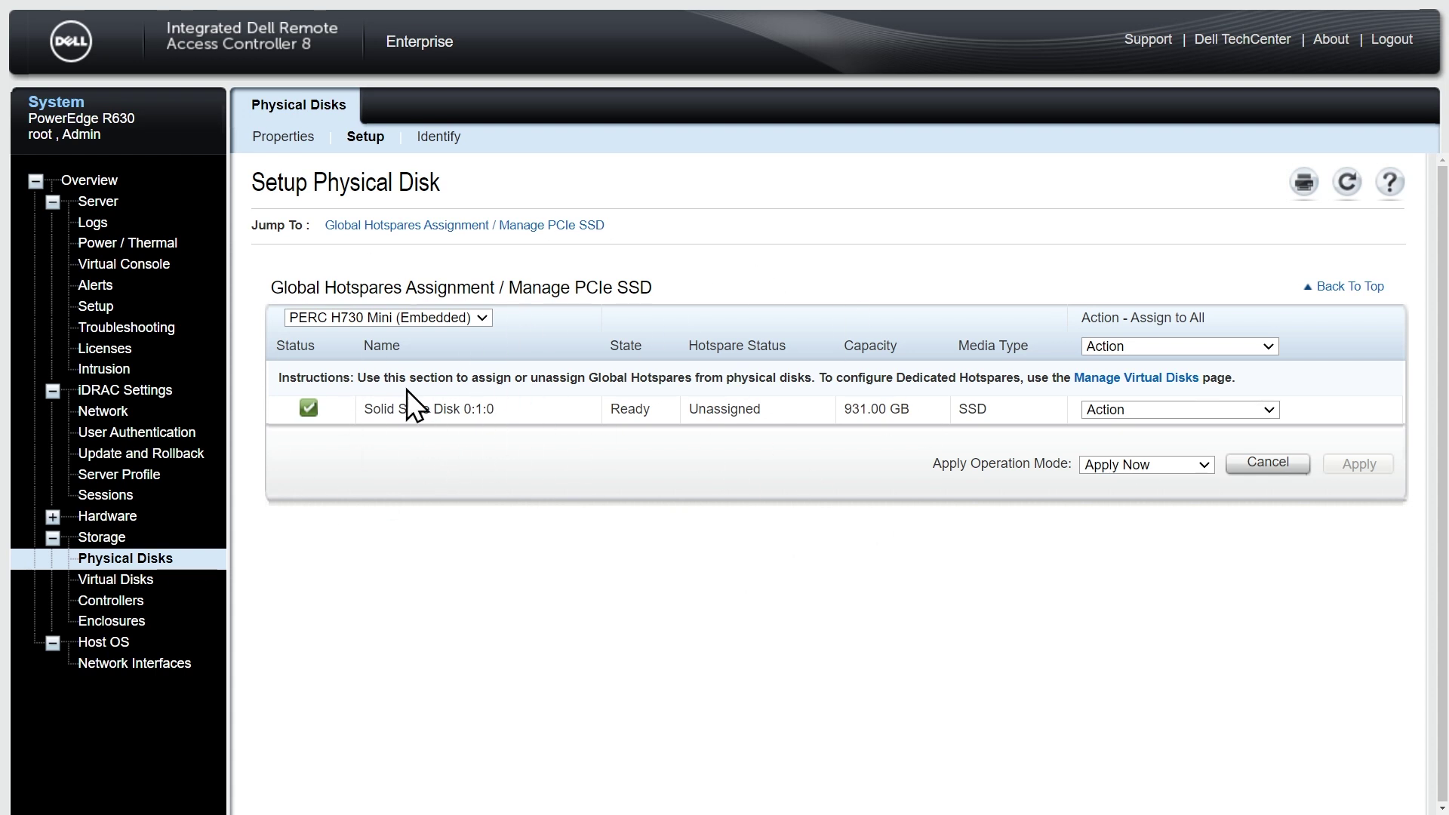
{"action": "left_click", "coordinate": [119, 578]}
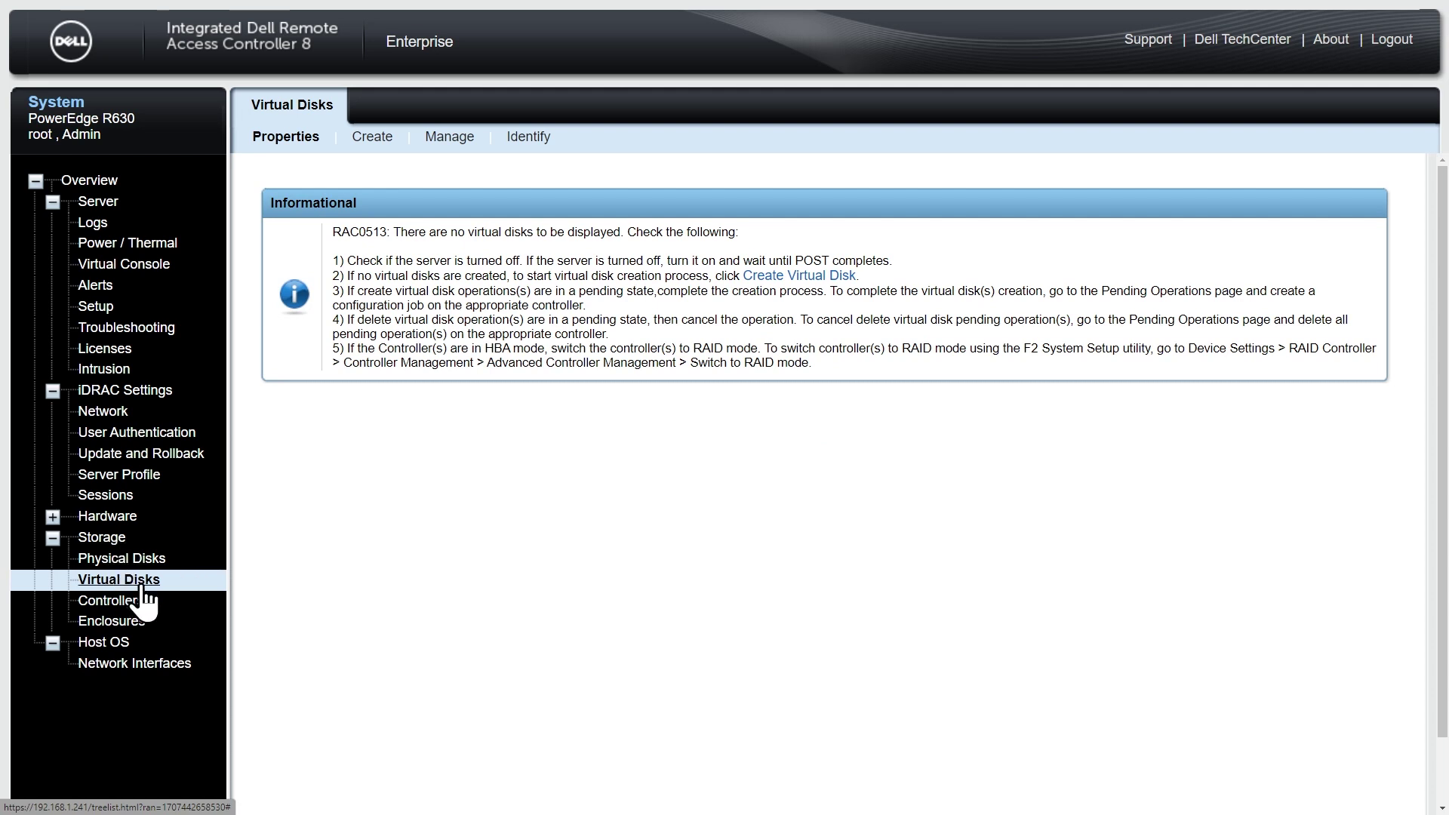
Step: Start a new RAID-0 virtual disk named Disk-Slot-0 with a capacity of 931 GB
{"action": "left_click", "coordinate": [382, 142]}
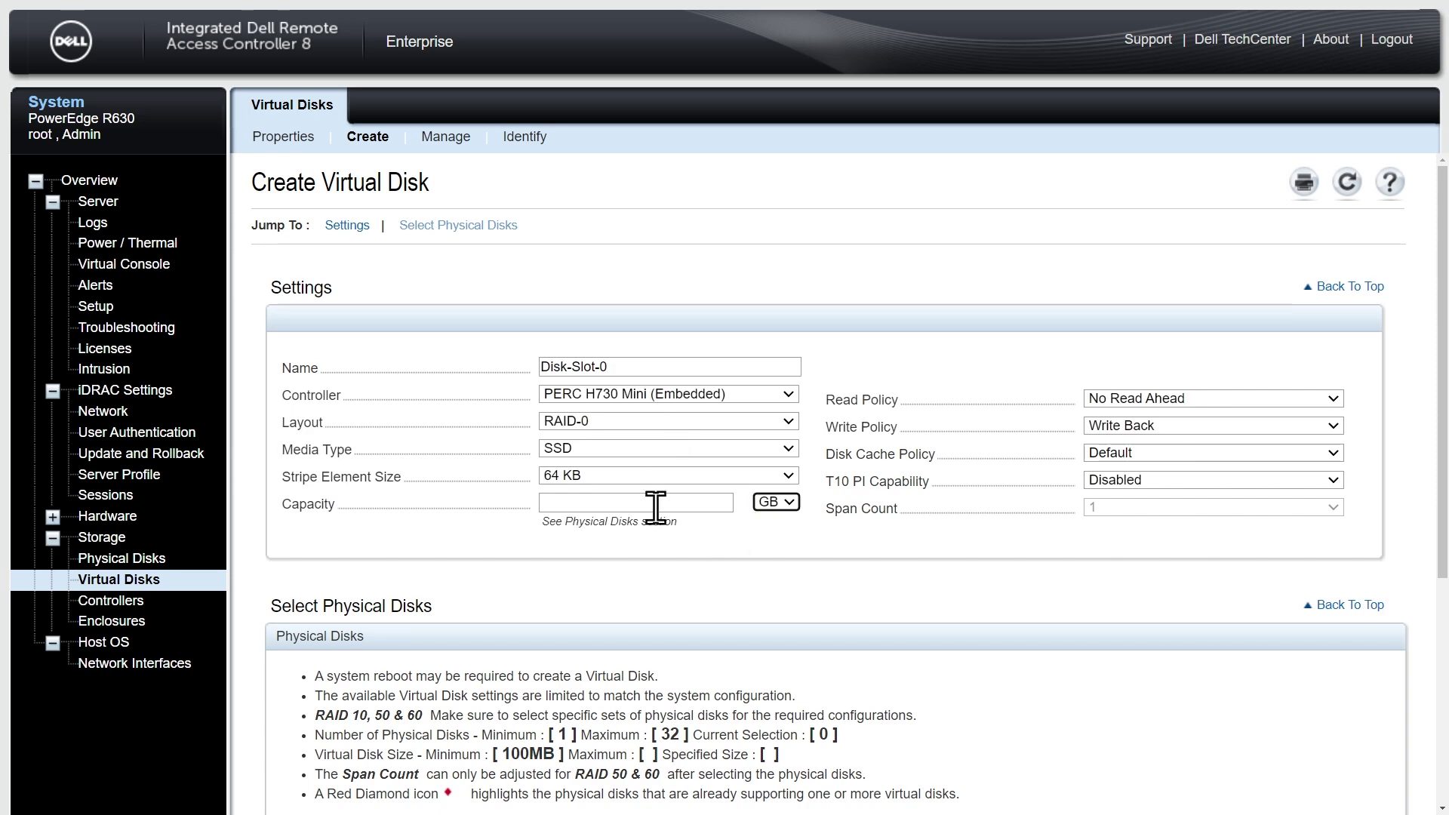
{"action": "scroll", "coordinate": [739, 569], "scroll_direction": "down", "scroll_amount": 5}
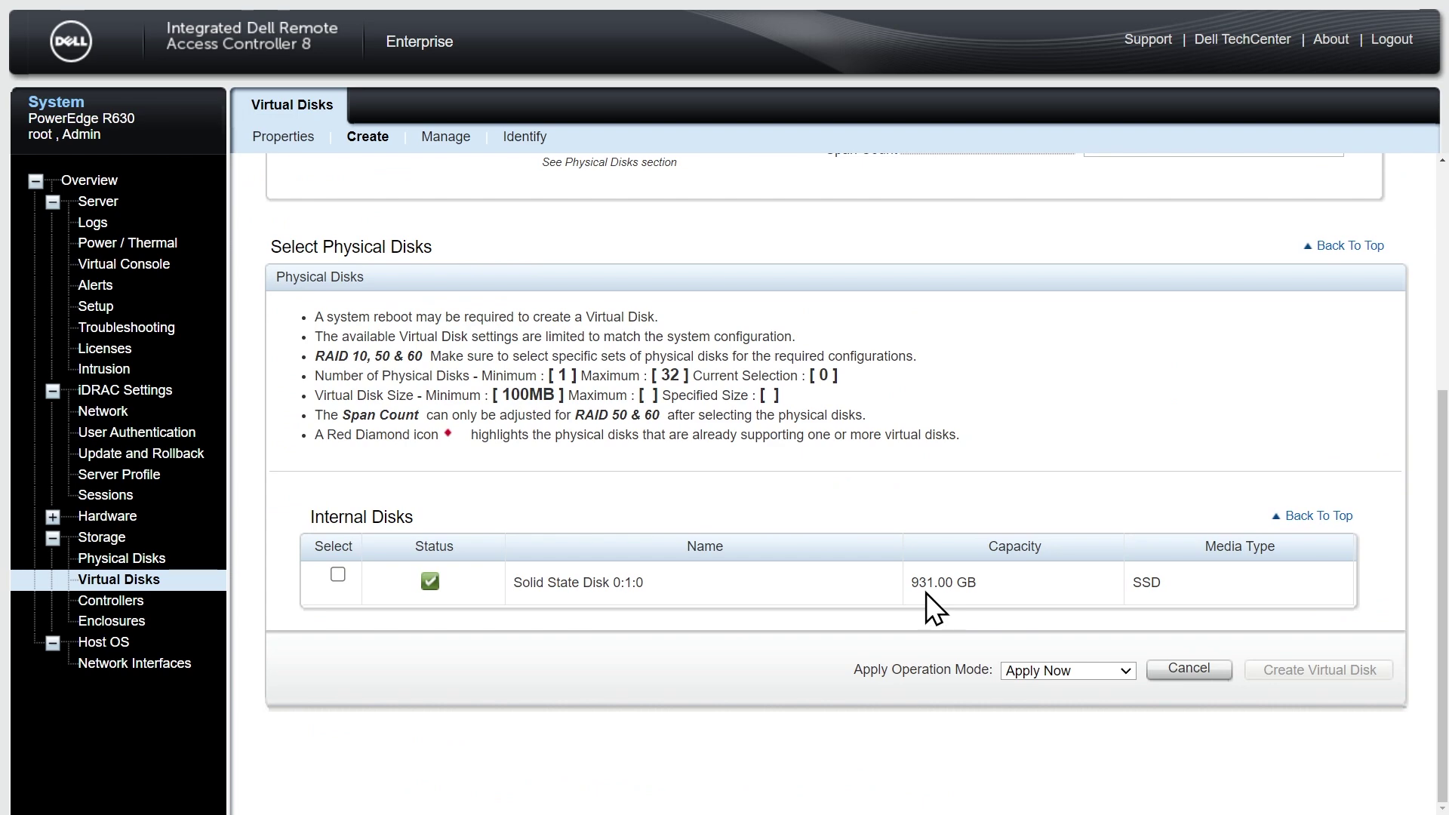
{"action": "scroll", "coordinate": [987, 592], "scroll_direction": "up", "scroll_amount": 2}
{"action": "scroll", "coordinate": [987, 592], "scroll_direction": "up", "scroll_amount": 1}
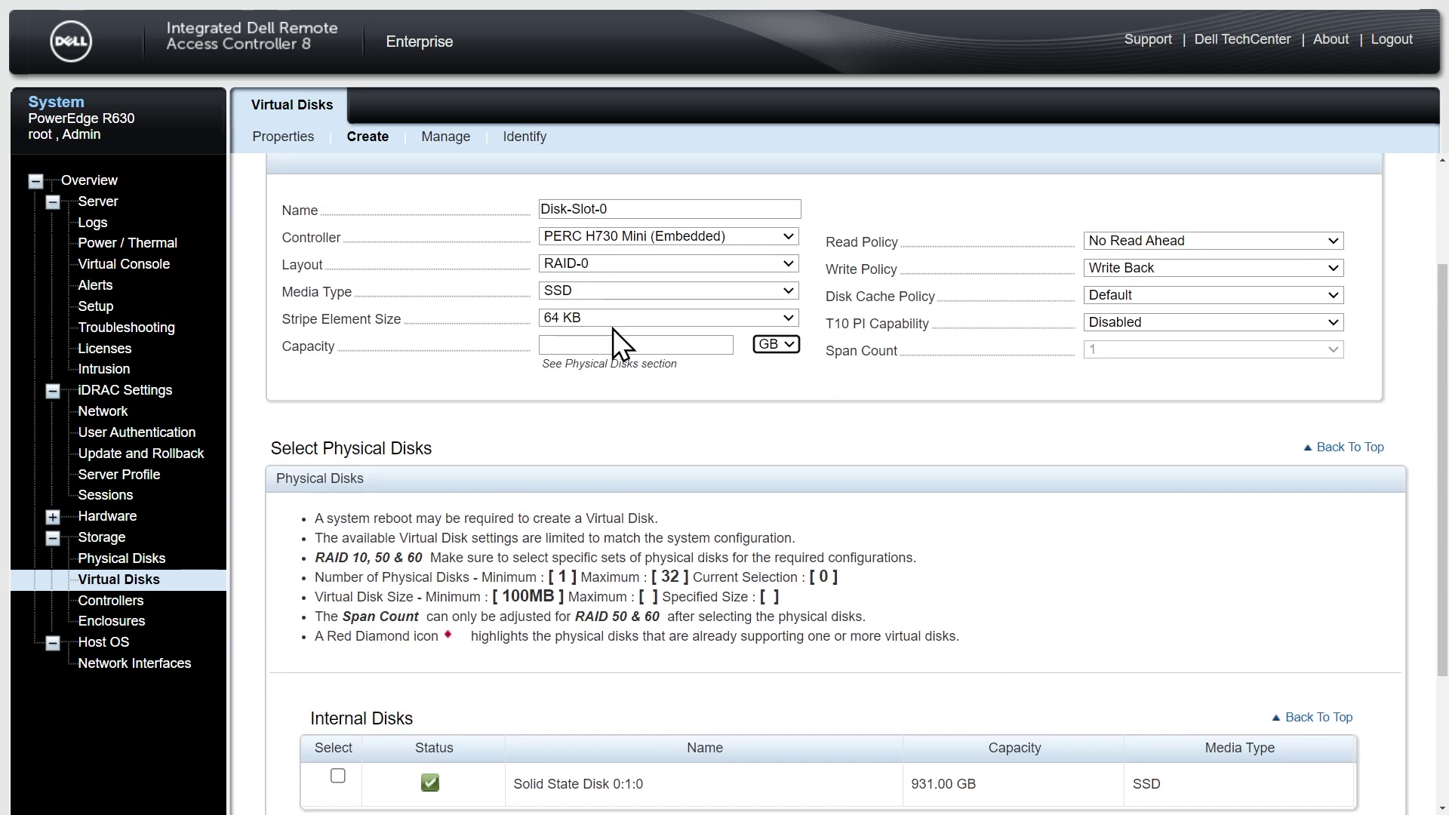
{"action": "left_click", "coordinate": [581, 344]}
{"action": "type", "text": "931"}
{"action": "key", "text": "Tab"}
Step: Add the SSD, create the virtual disk, and check its configure job running in the Job Queue
{"action": "scroll", "coordinate": [759, 372], "scroll_direction": "down", "scroll_amount": 3}
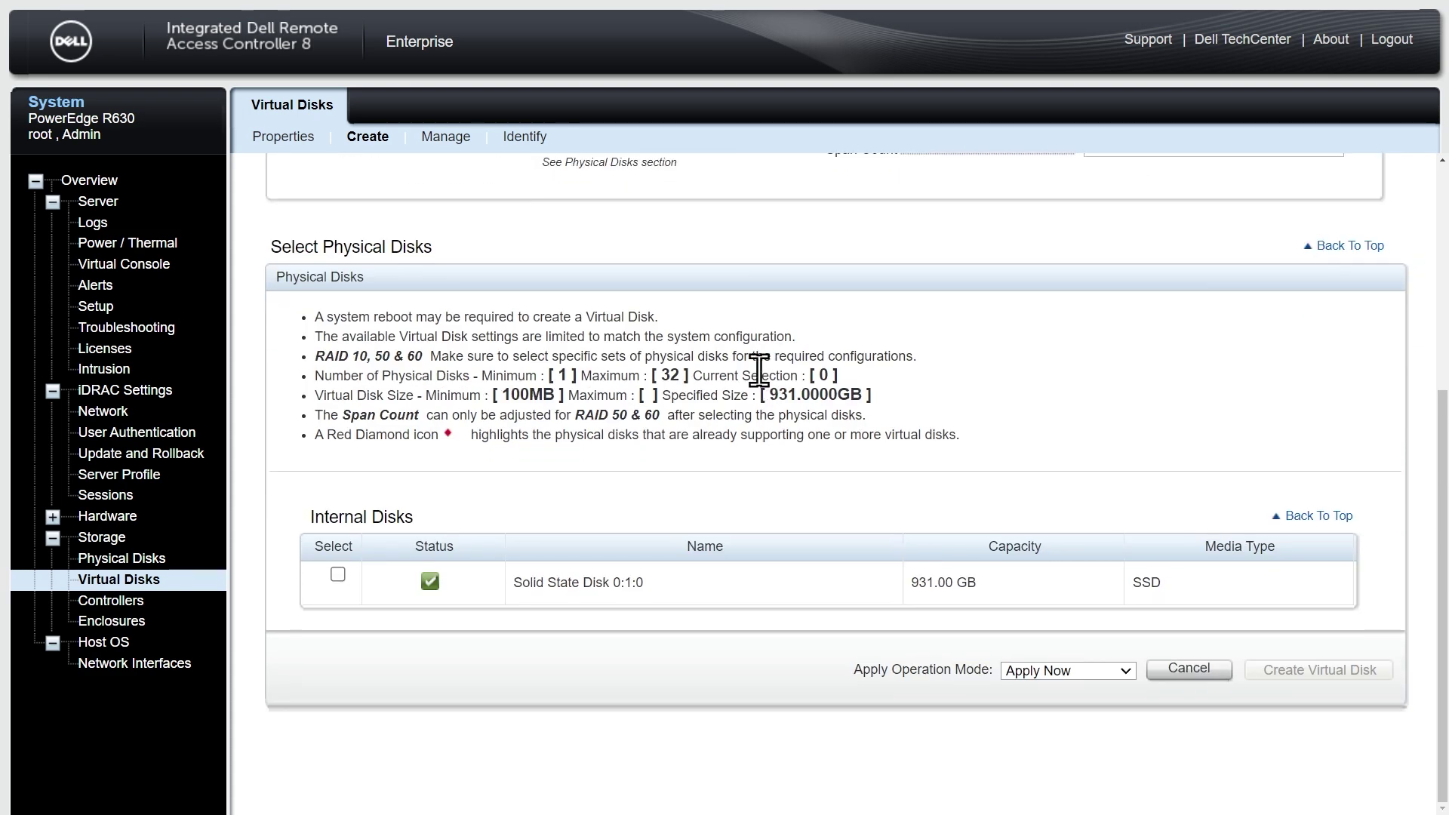
{"action": "left_click", "coordinate": [337, 576]}
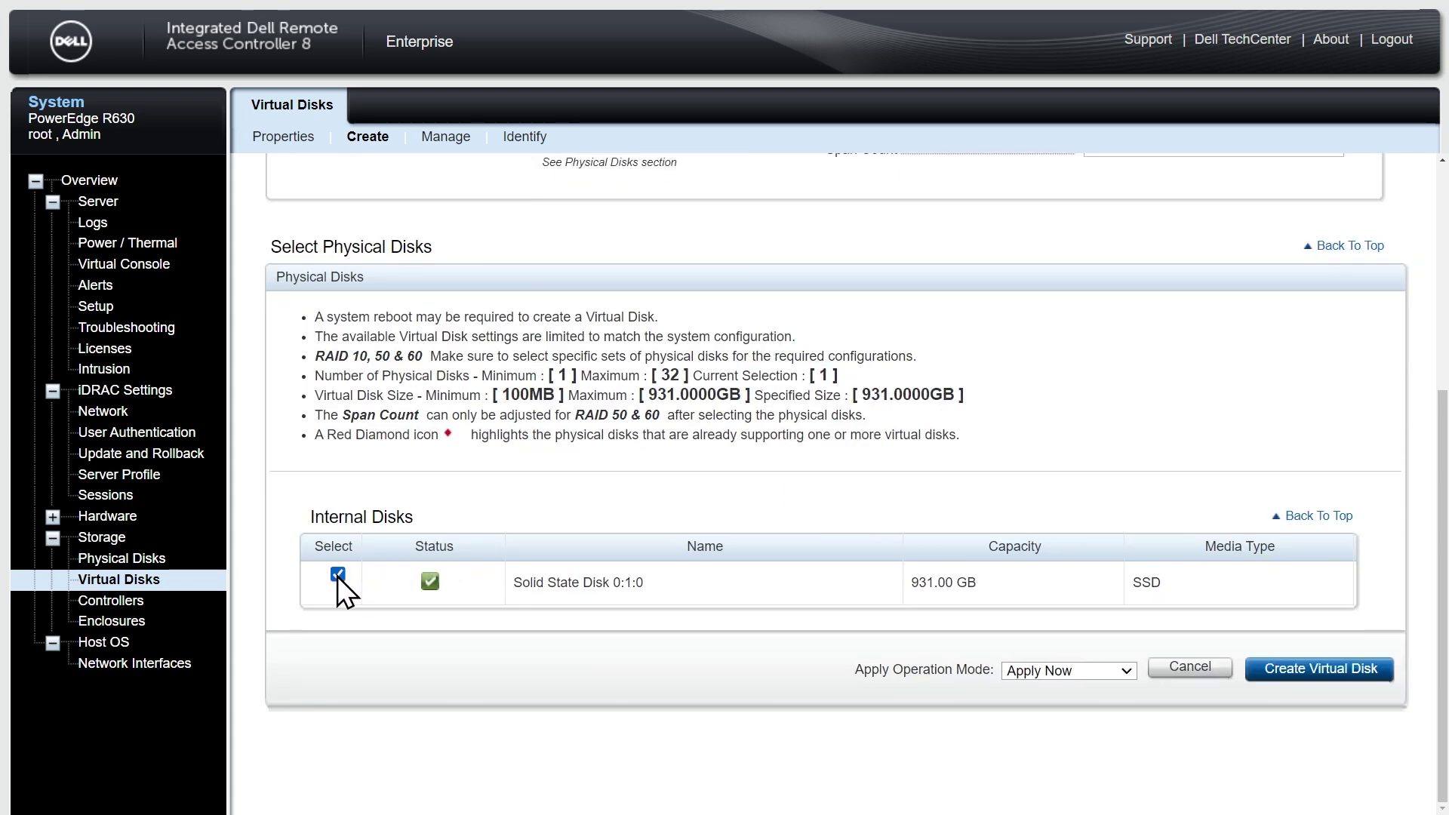
{"action": "left_click", "coordinate": [1308, 681]}
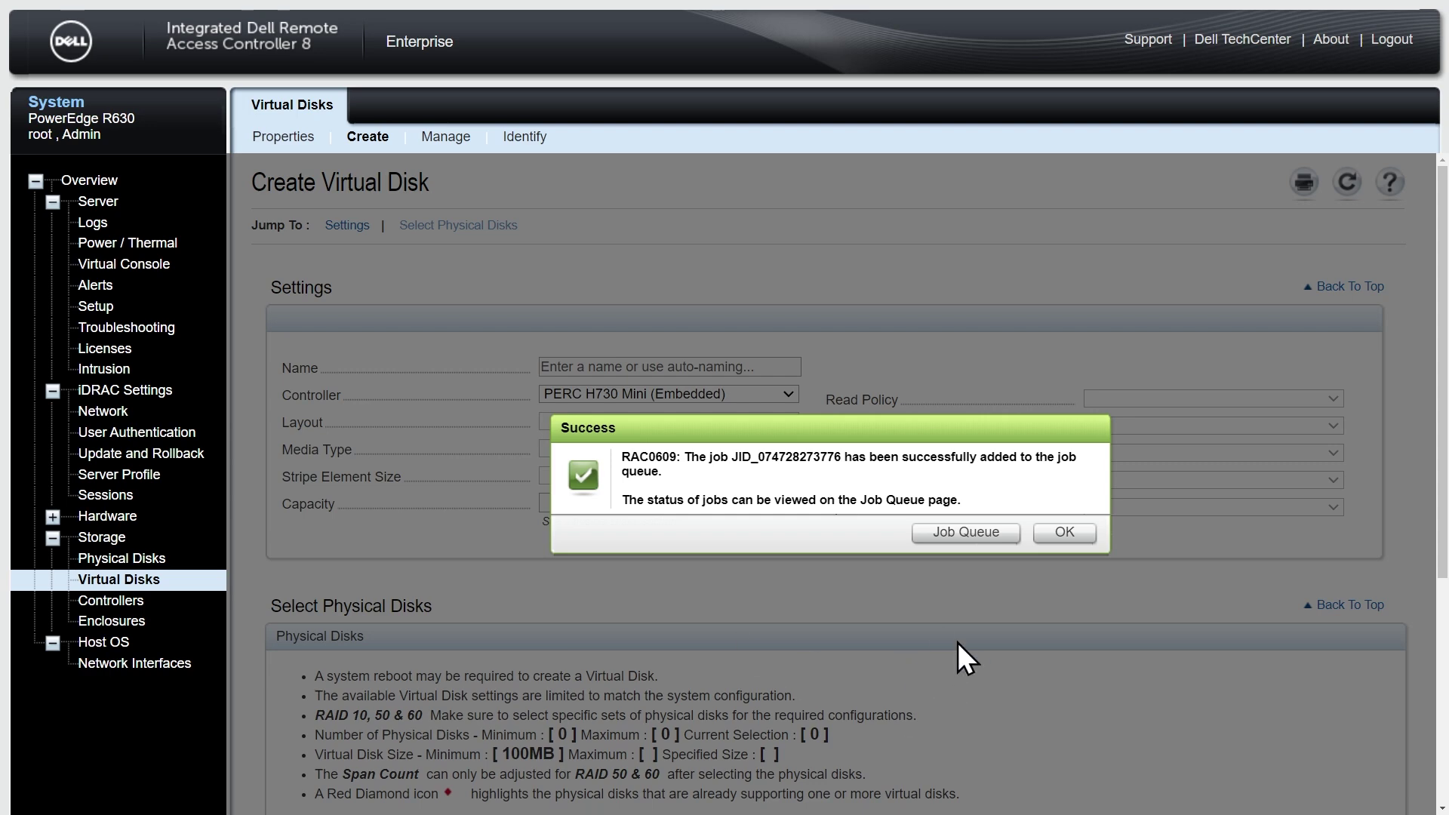
{"action": "left_click", "coordinate": [972, 534]}
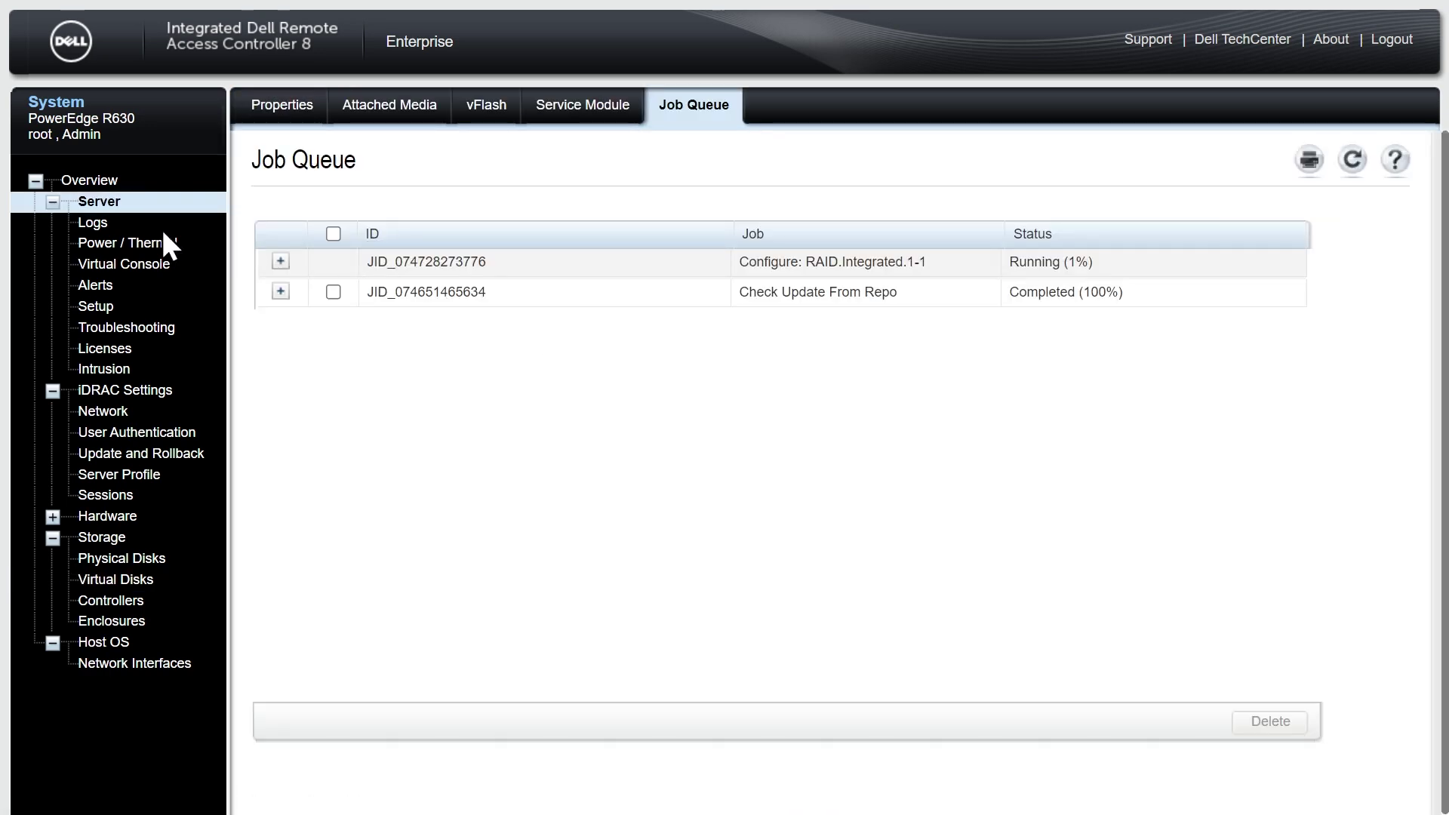